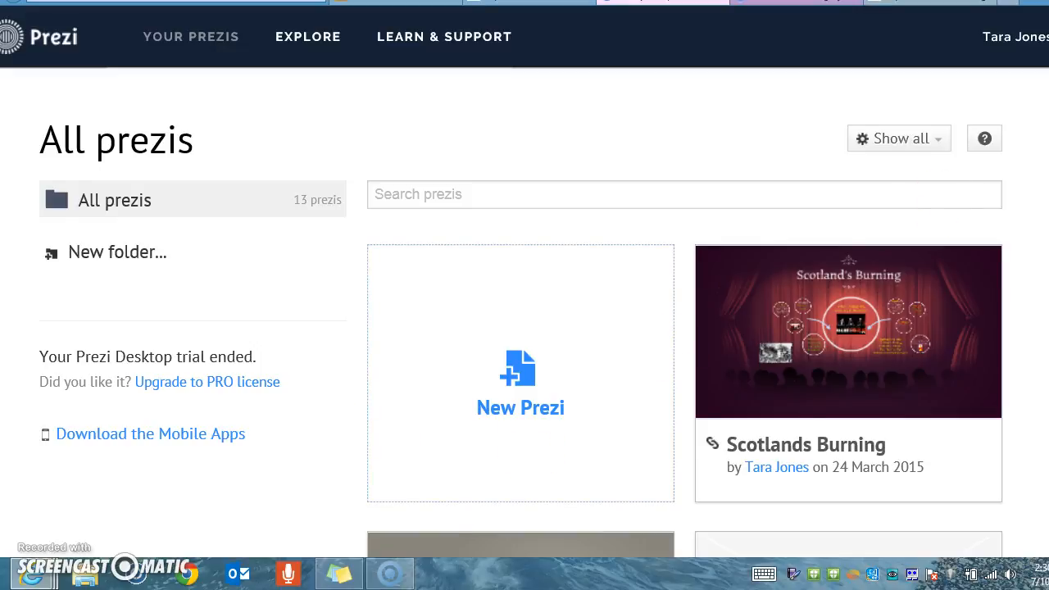
# Step: Open the Spring Concert 2015 prezi from the list of all prezis
pyautogui.scroll(-6, 685, 322)
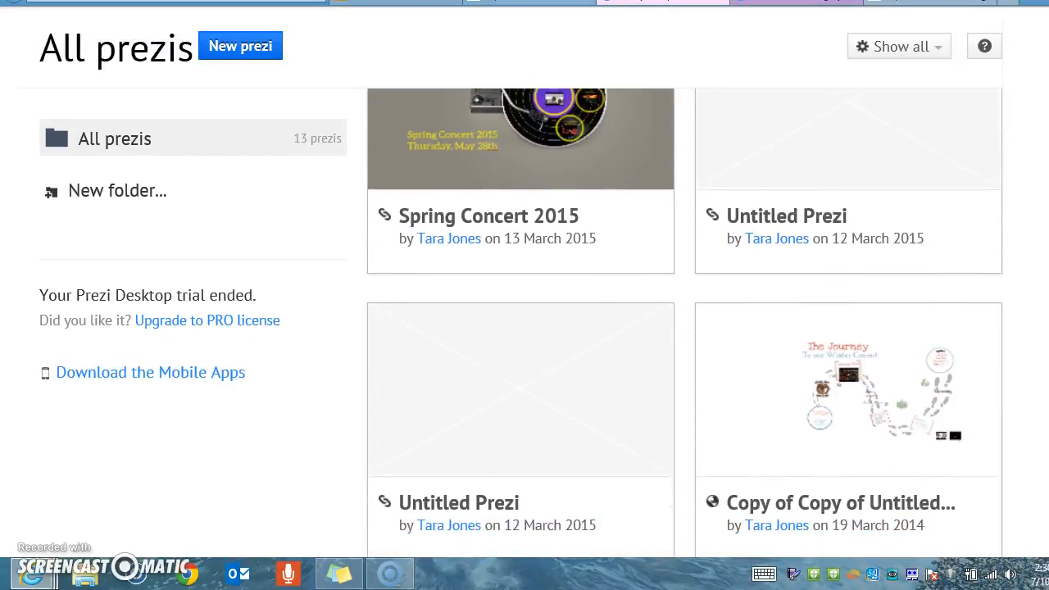
pyautogui.scroll(3, 863, 212)
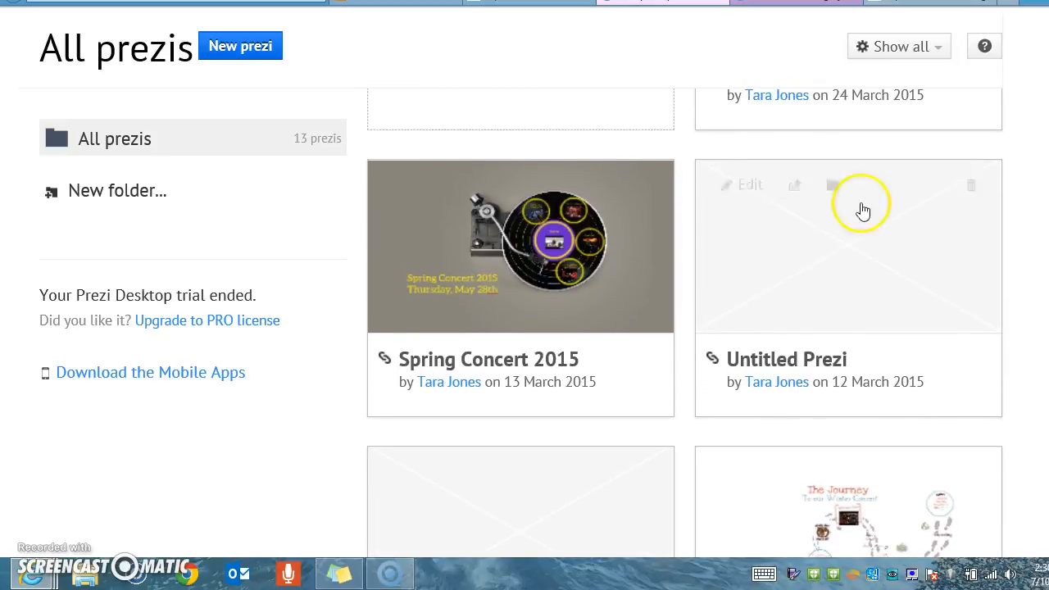
pyautogui.click(476, 307)
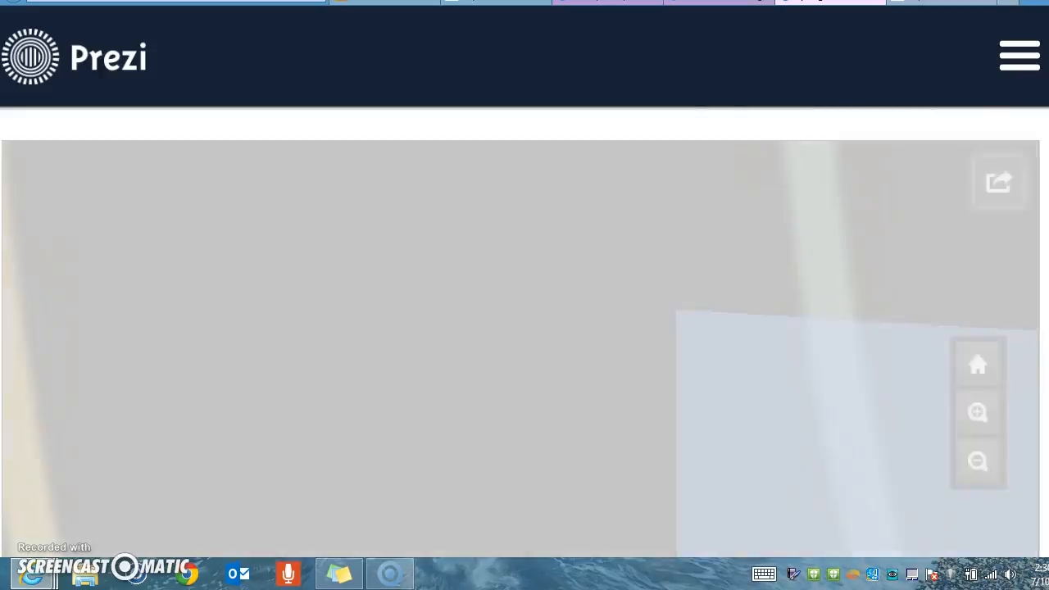
# Step: Examine the Spring Concert 2015 overview together with its playback controls, its zoom controls and the options beneath the presentation
pyautogui.scroll(-2, 521, 332)
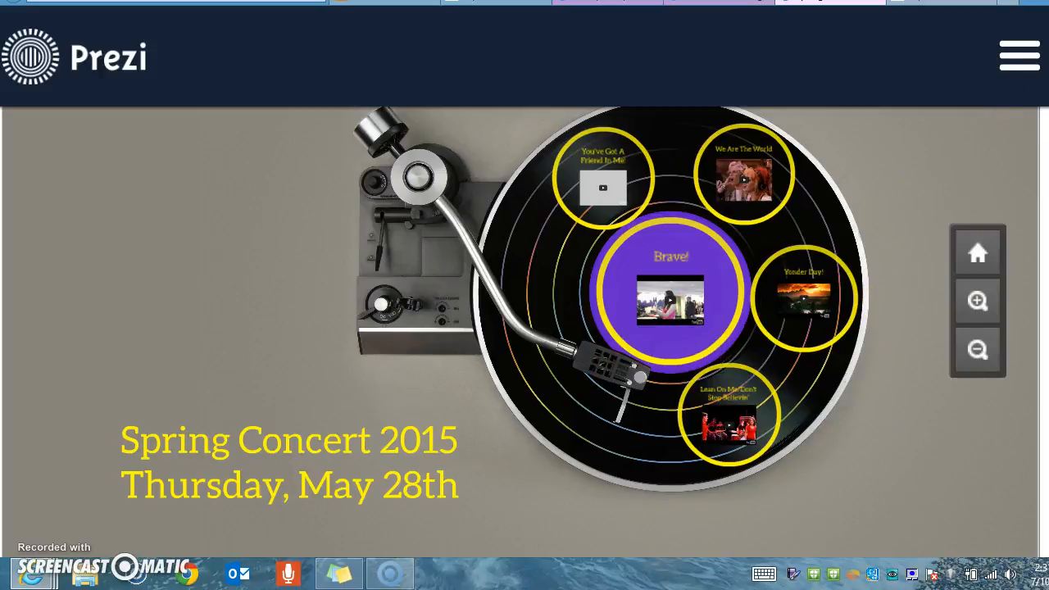
pyautogui.scroll(-3, 525, 328)
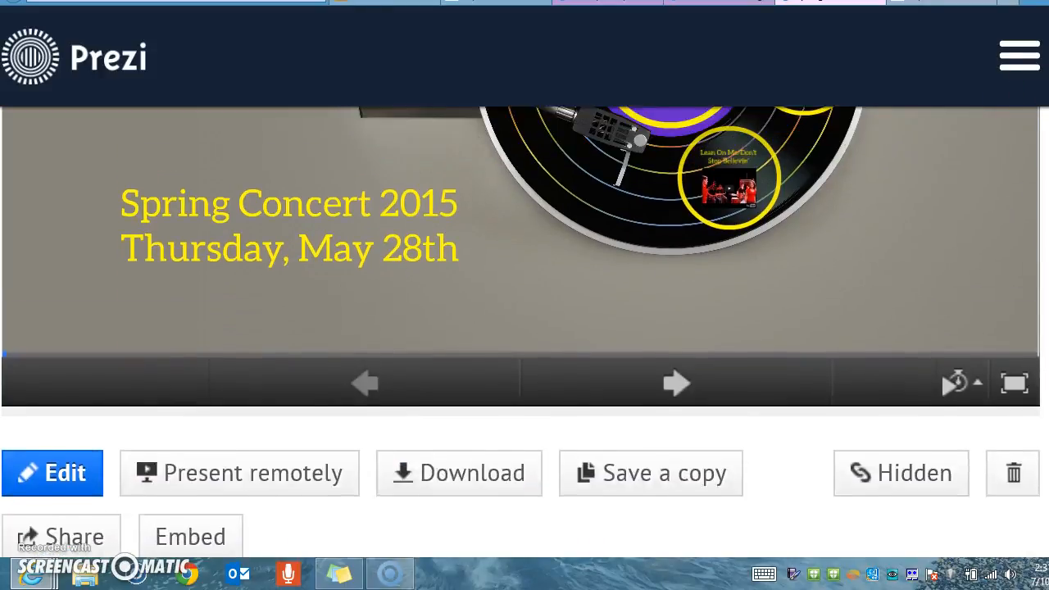
pyautogui.scroll(3, 525, 328)
pyautogui.scroll(1, 524, 328)
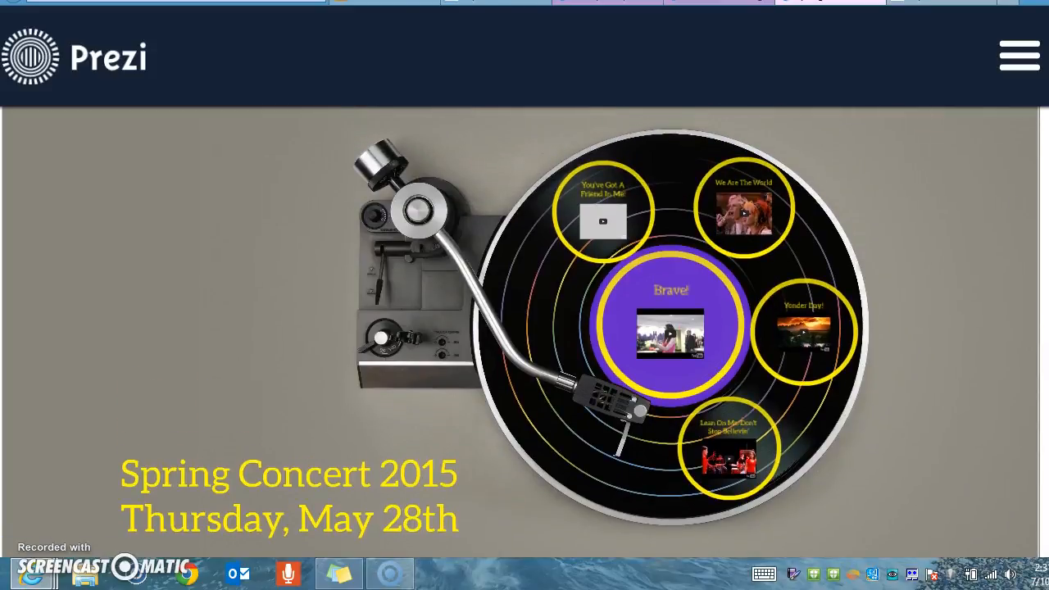
pyautogui.scroll(-1, 525, 328)
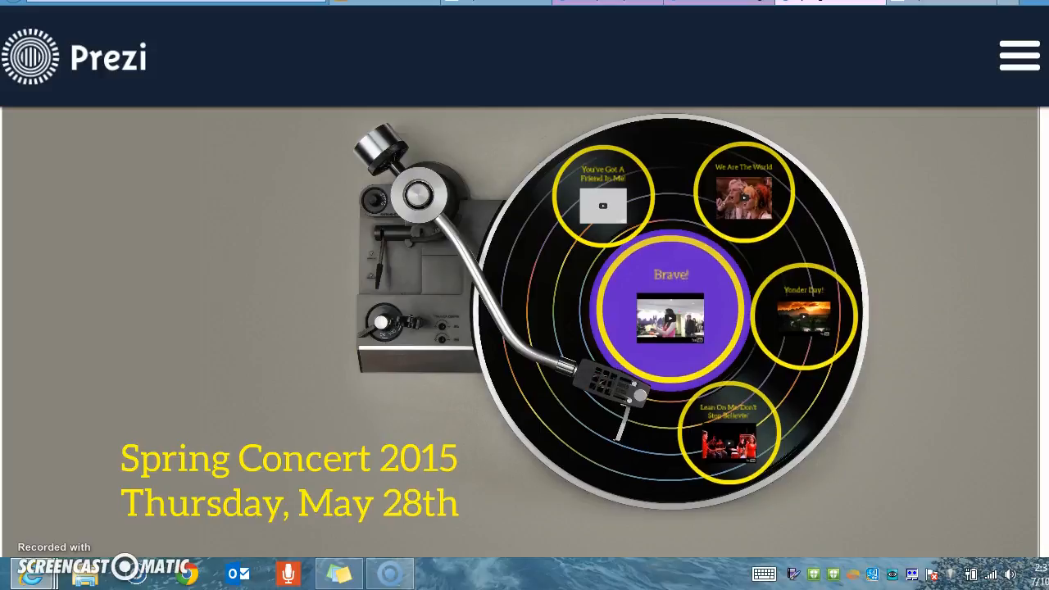
pyautogui.scroll(-4, 524, 328)
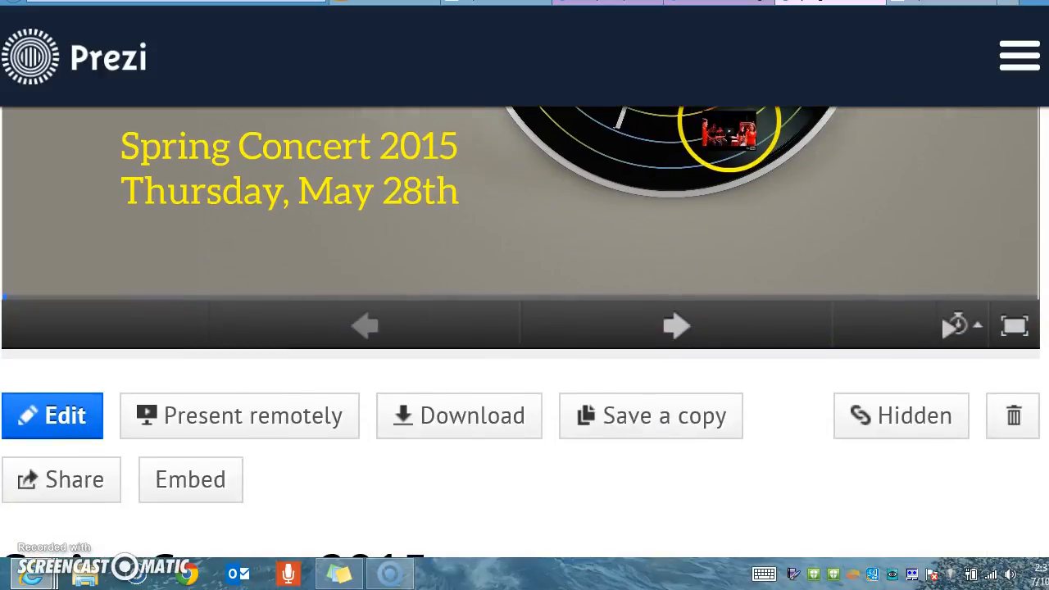
pyautogui.scroll(4, 524, 327)
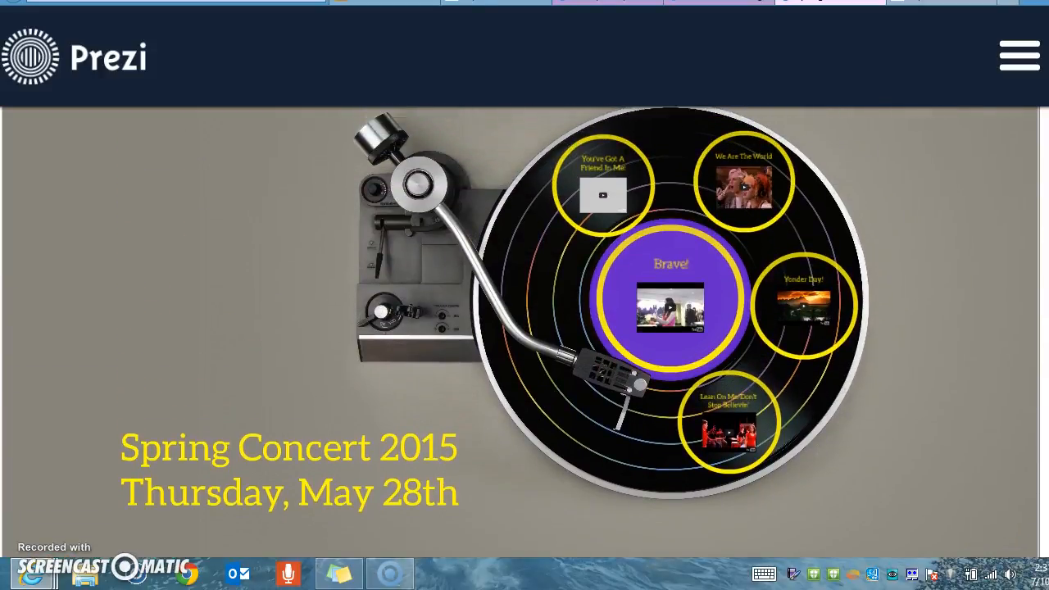
pyautogui.moveTo(1002, 356)
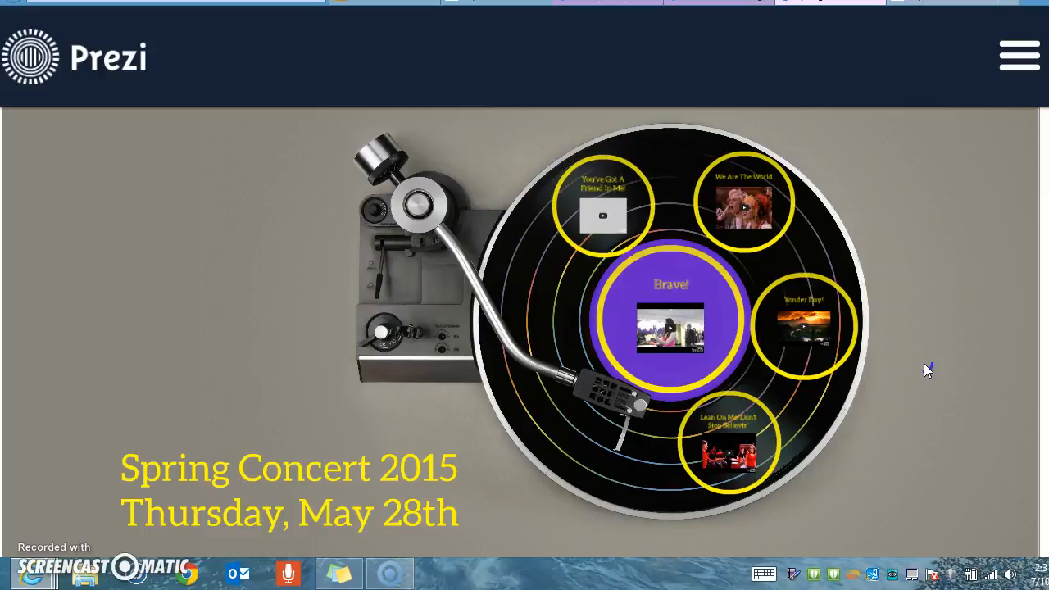
pyautogui.moveTo(917, 250)
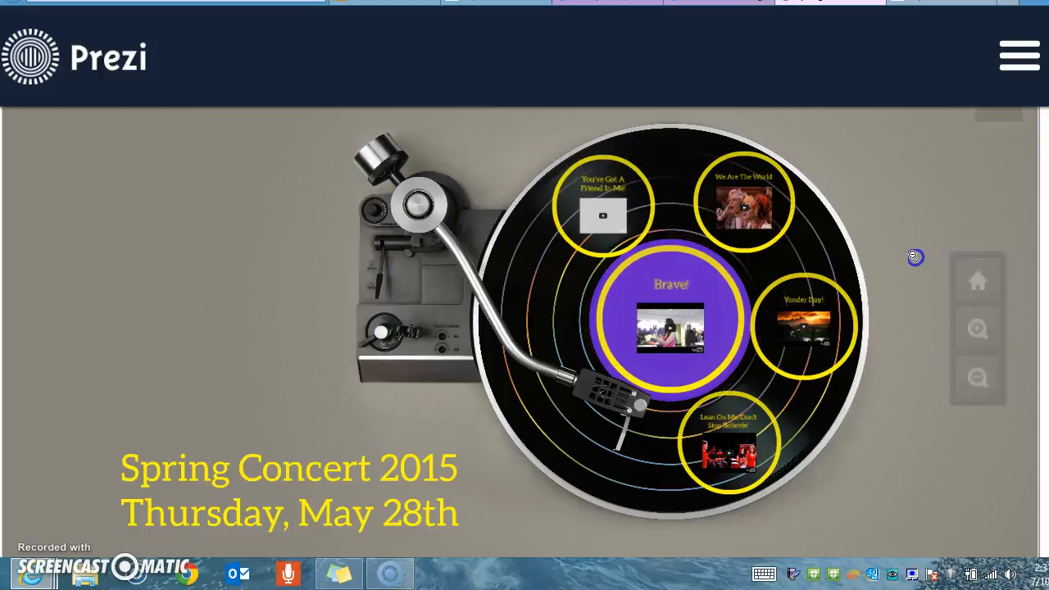
# Step: Zoom into the Brave! circle and play its embedded video, pausing it, resuming it and pausing it again
pyautogui.click(661, 336)
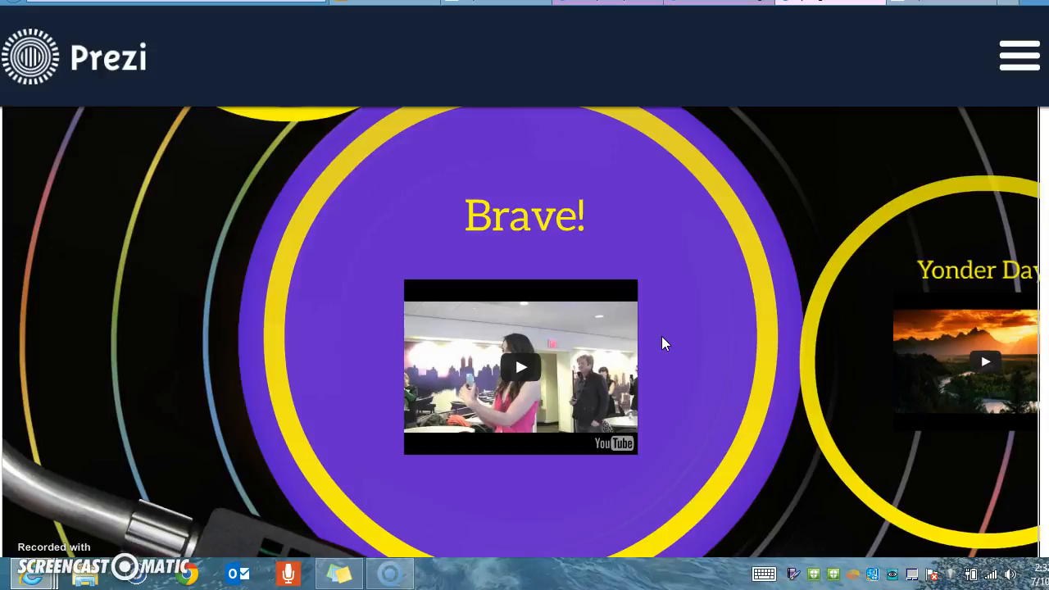
pyautogui.click(519, 364)
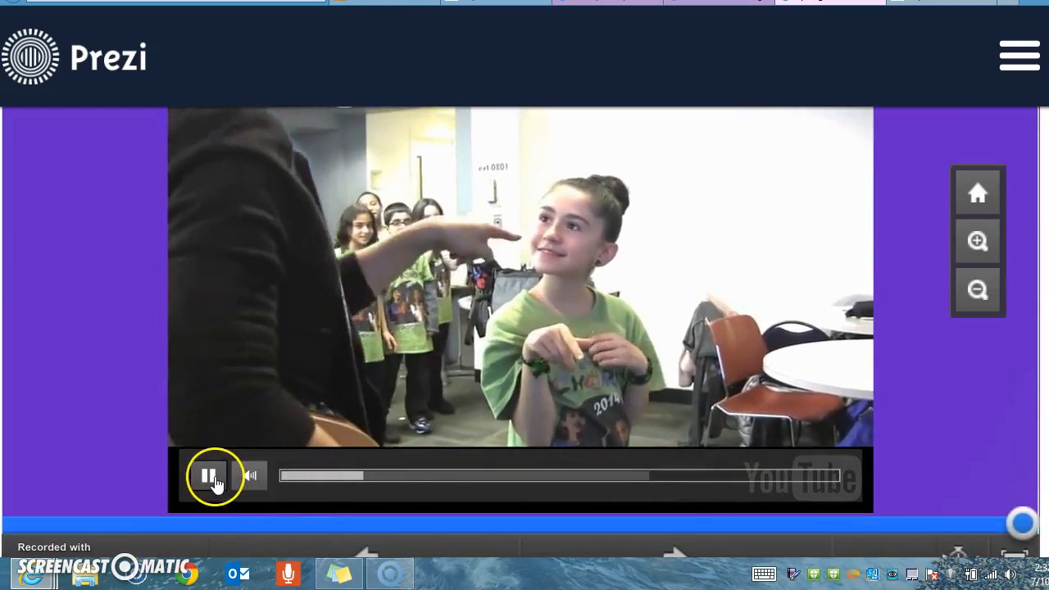
pyautogui.click(210, 476)
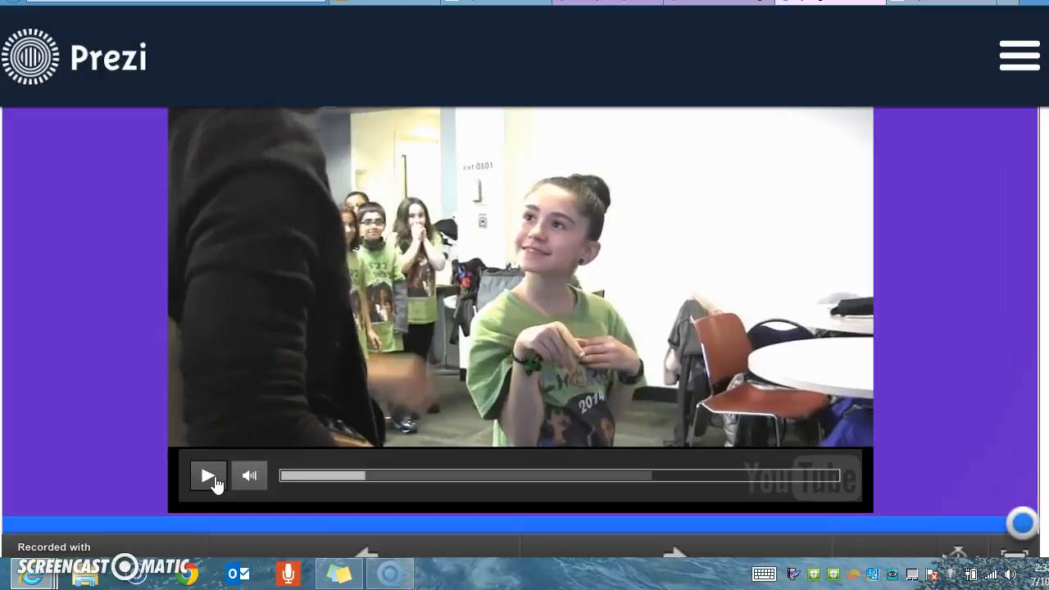
pyautogui.click(210, 476)
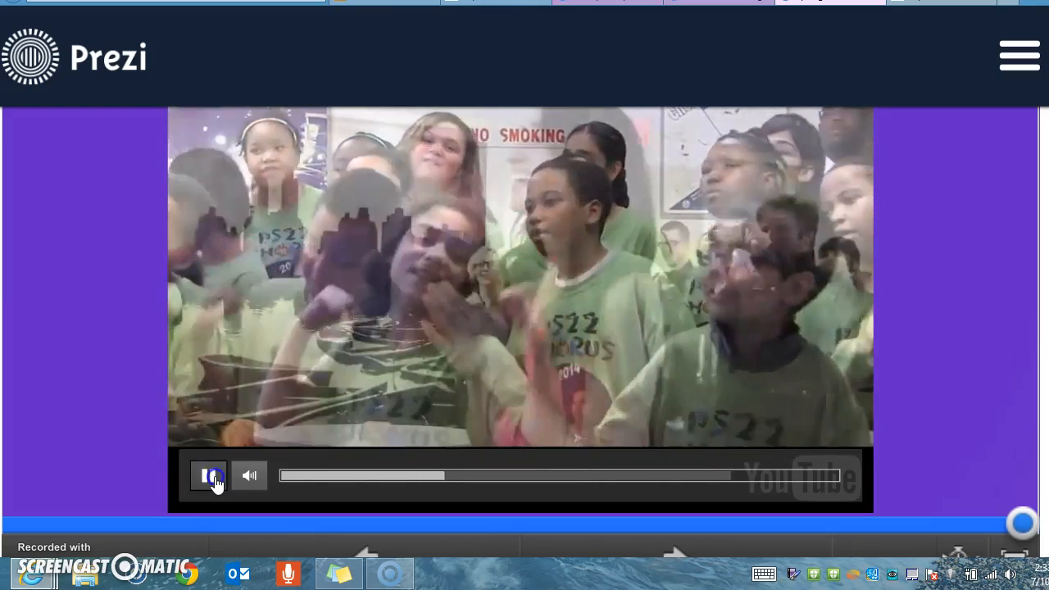
pyautogui.click(209, 476)
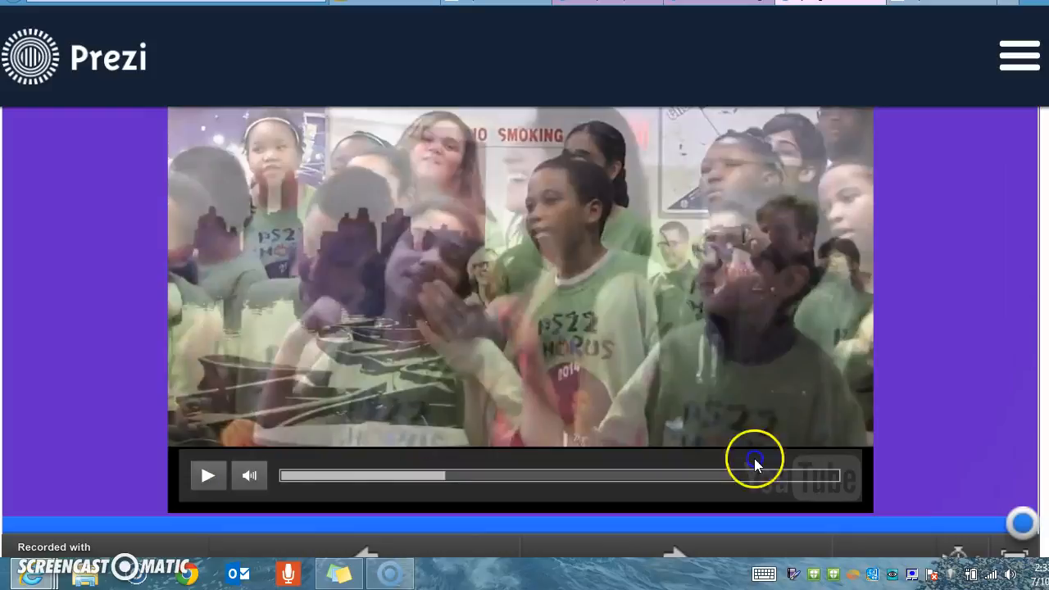
# Step: Leave the Brave! video, return to the presentation overview and shift the canvas so the whole record player is in view
pyautogui.scroll(-1, 521, 319)
pyautogui.scroll(1, 521, 320)
pyautogui.scroll(-1, 521, 320)
pyautogui.click(916, 269)
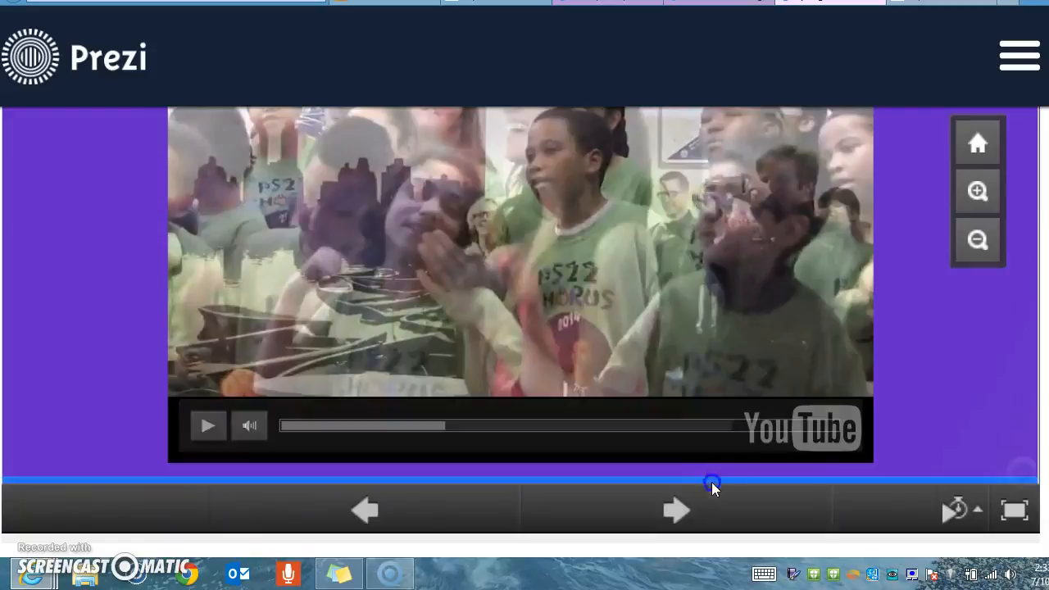
pyautogui.click(688, 530)
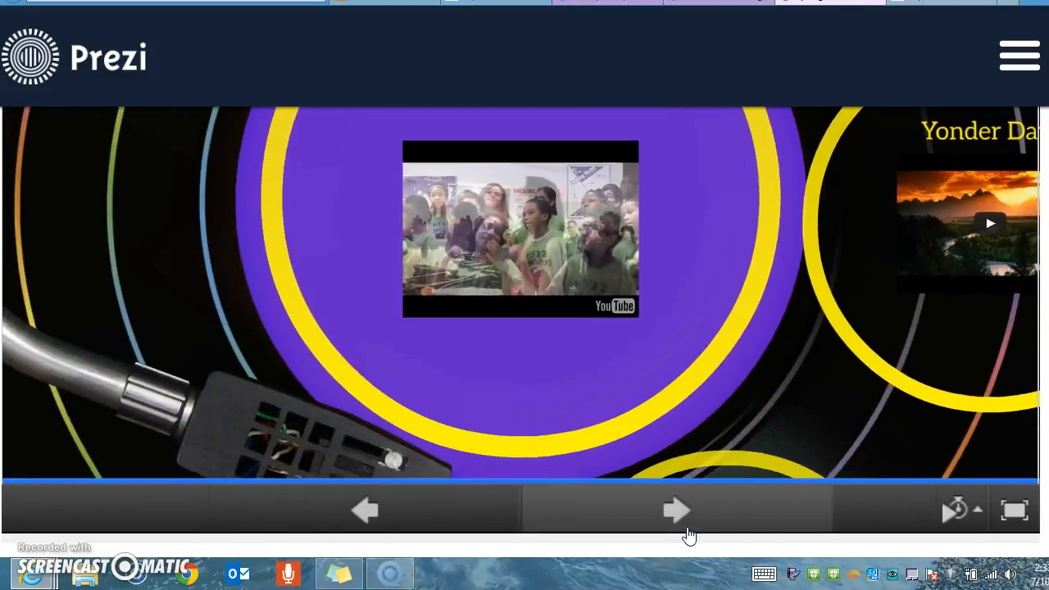
pyautogui.click(987, 145)
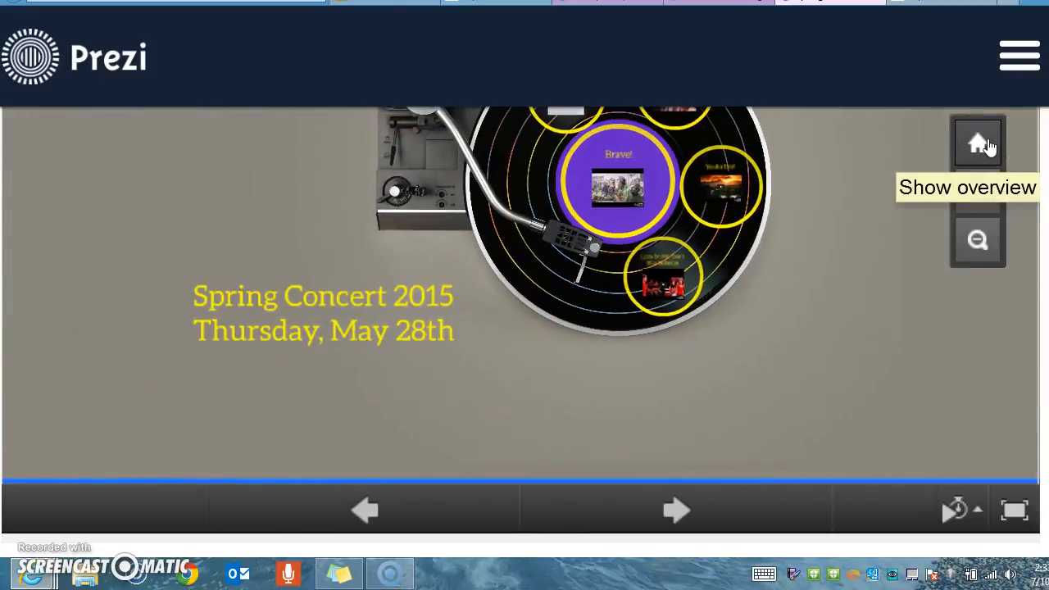
pyautogui.moveTo(895, 287); pyautogui.dragTo(897, 379)
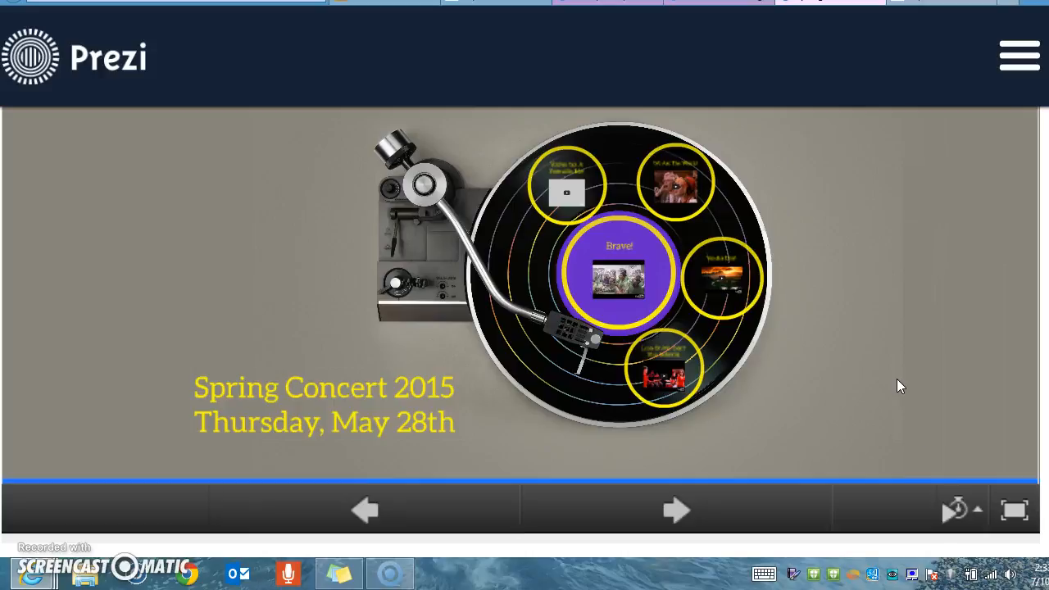
pyautogui.click(978, 241)
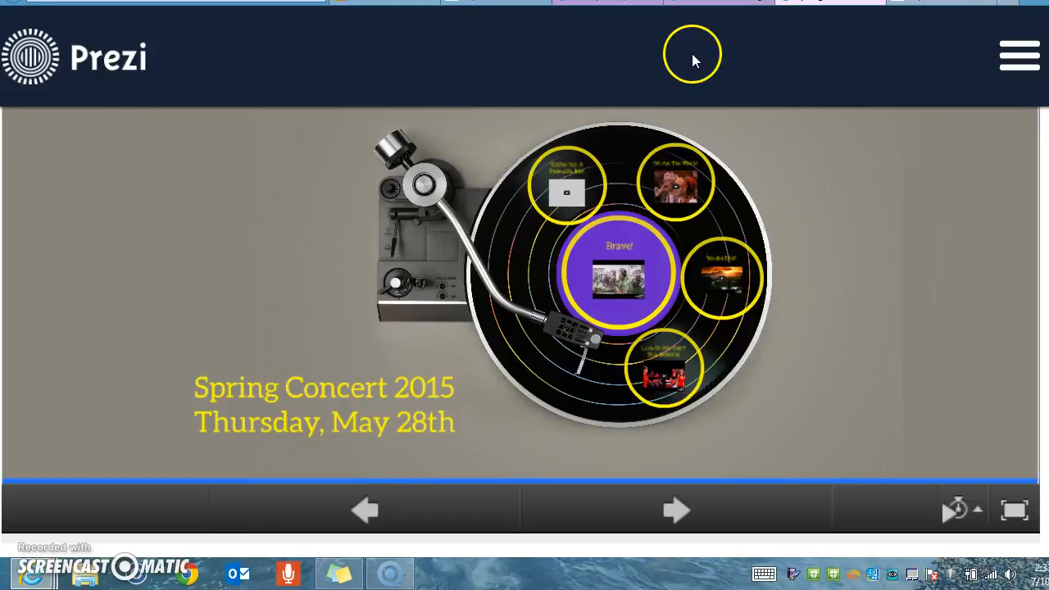
# Step: Go back to the list of your prezis and start a new prezi to reach the template selection
pyautogui.click(1029, 51)
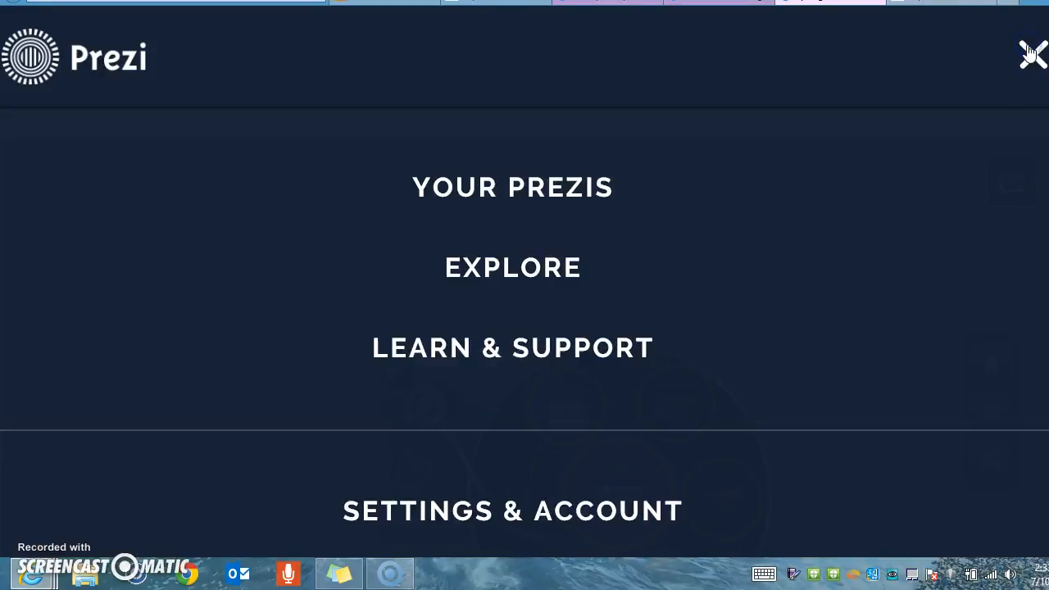
pyautogui.click(588, 174)
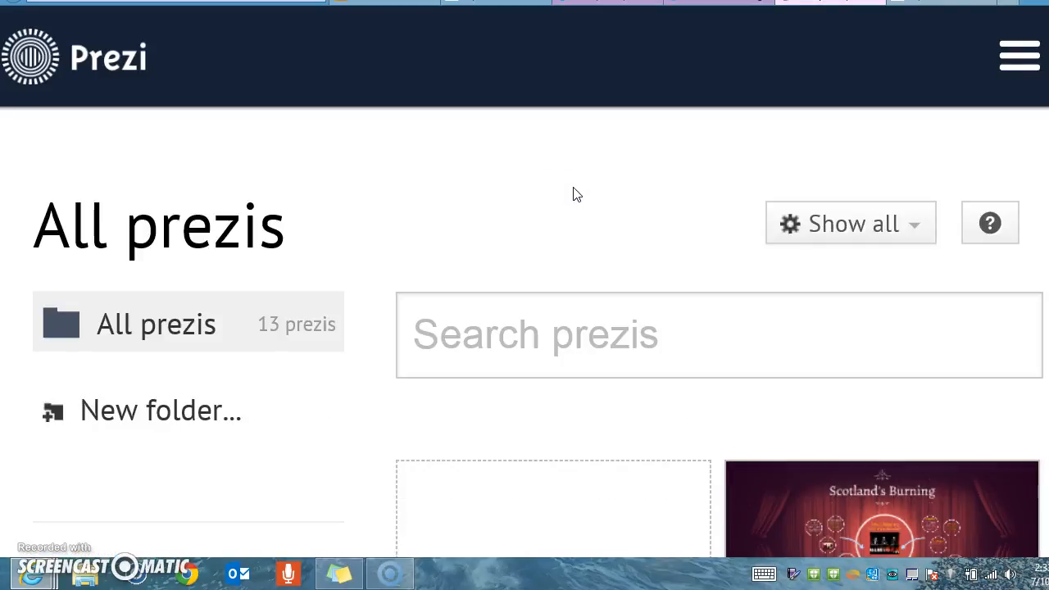
pyautogui.click(929, 141)
pyautogui.scroll(-1, 930, 140)
pyautogui.scroll(-3, 720, 341)
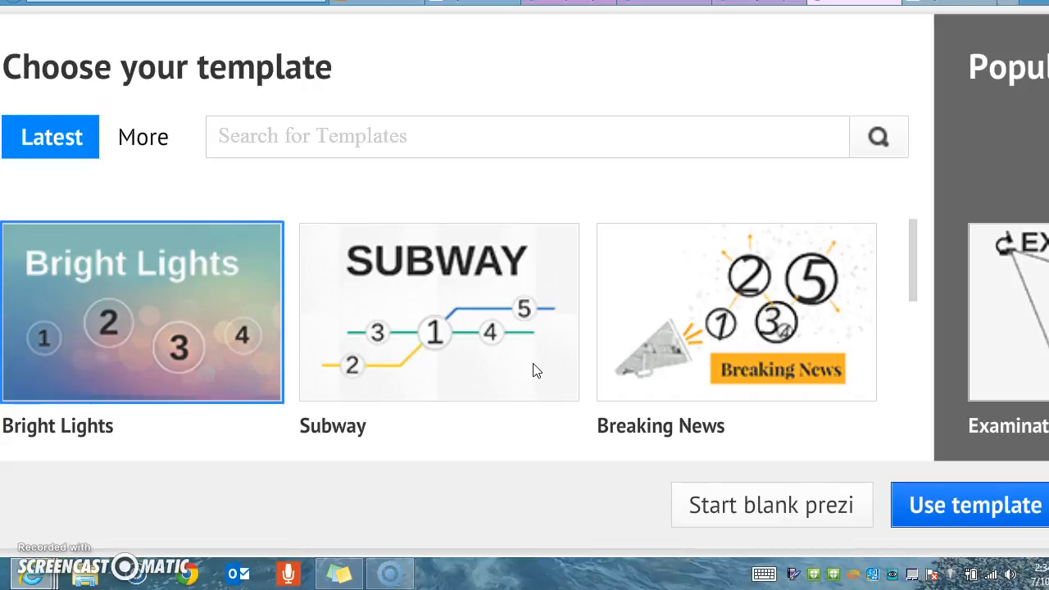
# Step: Search the templates for "Music" and create the new prezi from the For the Record template
pyautogui.click(807, 508)
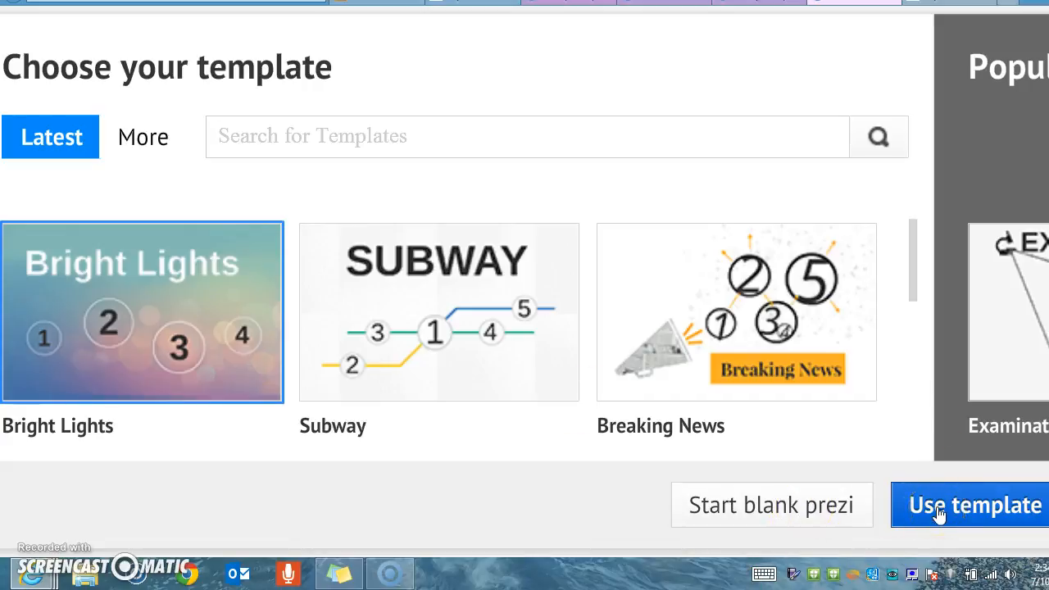
pyautogui.moveTo(920, 283); pyautogui.dragTo(914, 252)
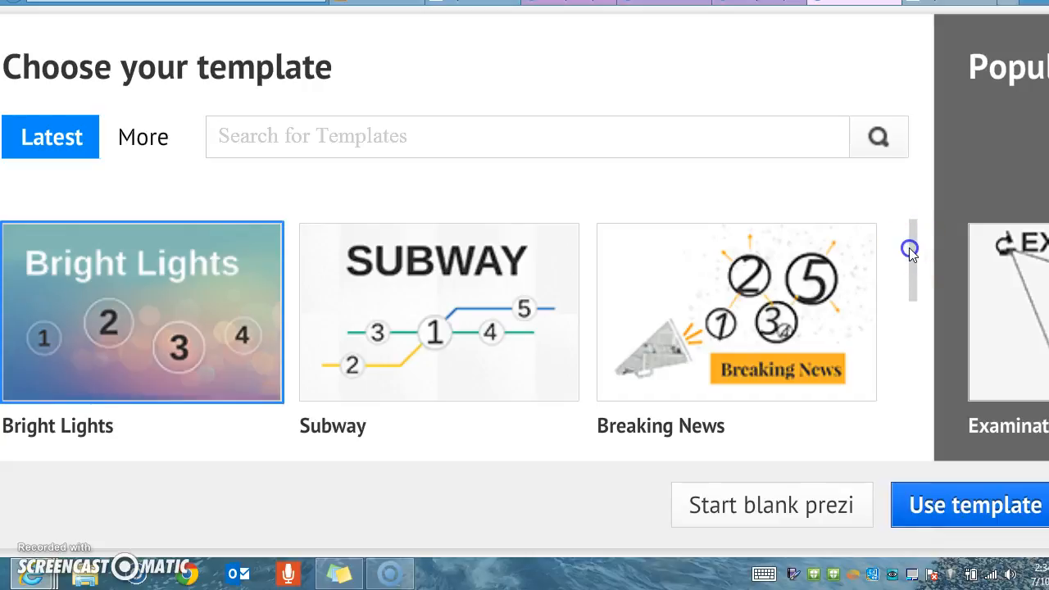
pyautogui.moveTo(913, 259); pyautogui.dragTo(927, 402)
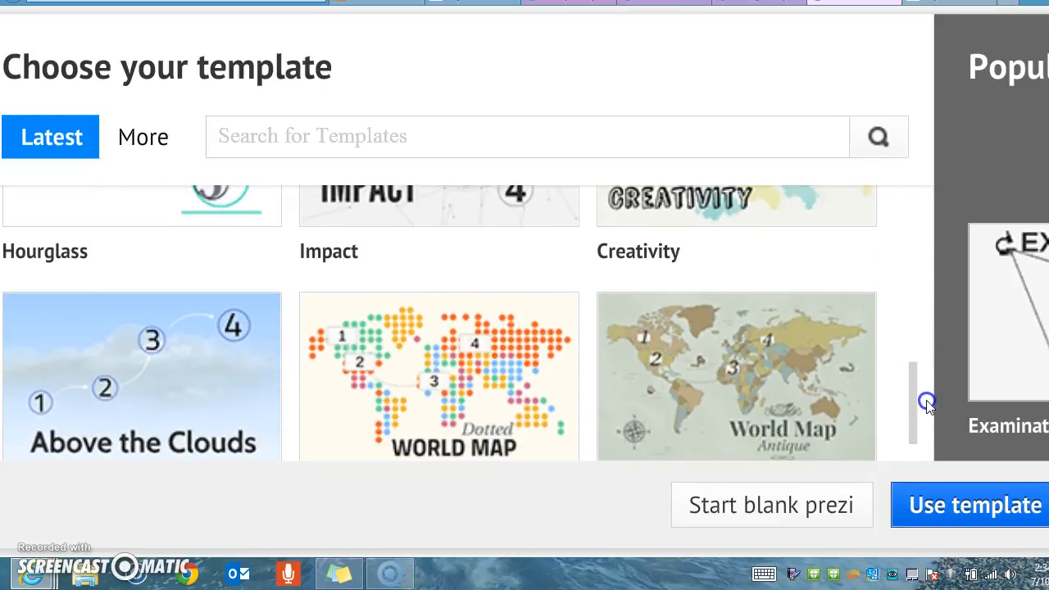
pyautogui.click(501, 131)
pyautogui.write('Music')
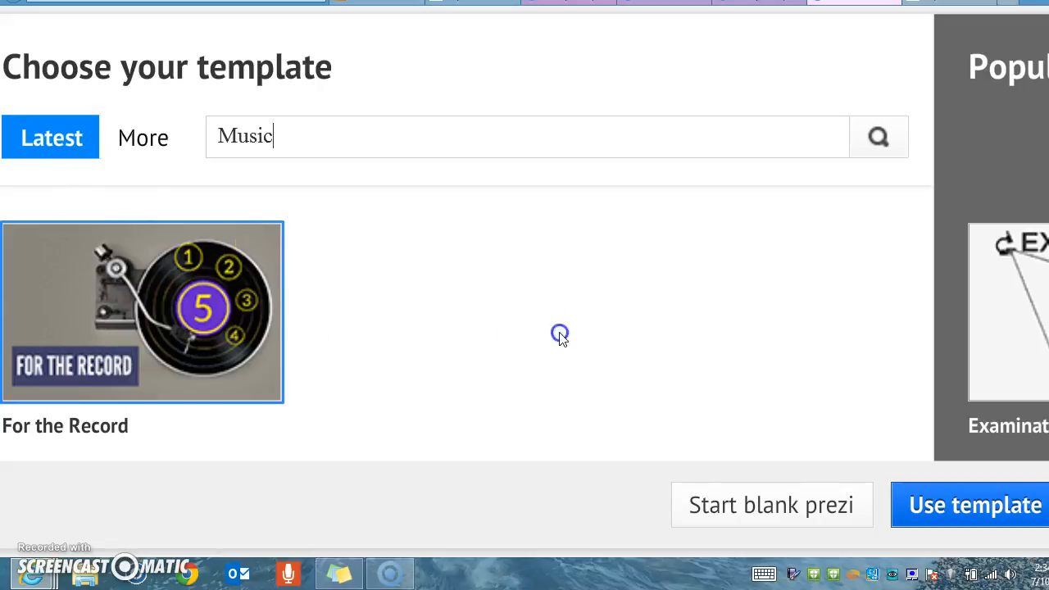
pyautogui.doubleClick(158, 250)
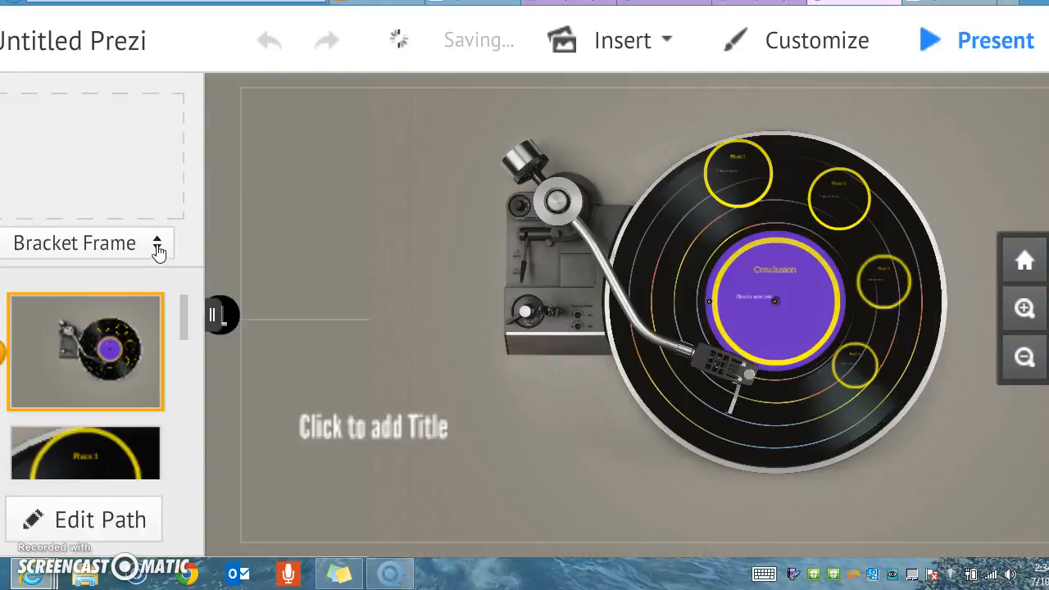
pyautogui.click(10, 209)
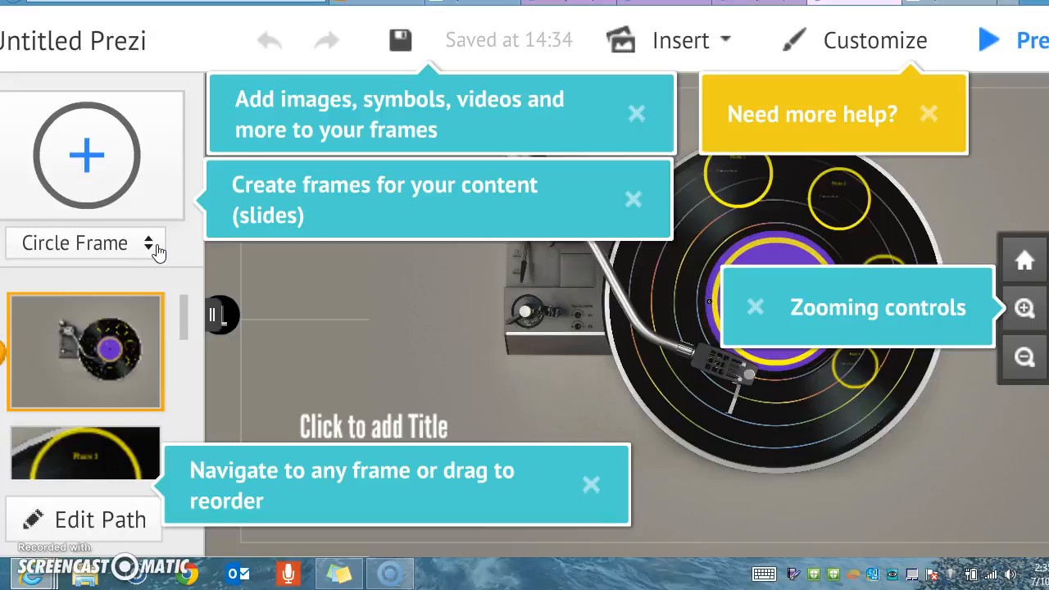
# Step: Dismiss all the introductory tips on frames, path navigation, inserting content, help and zooming controls
pyautogui.click(596, 487)
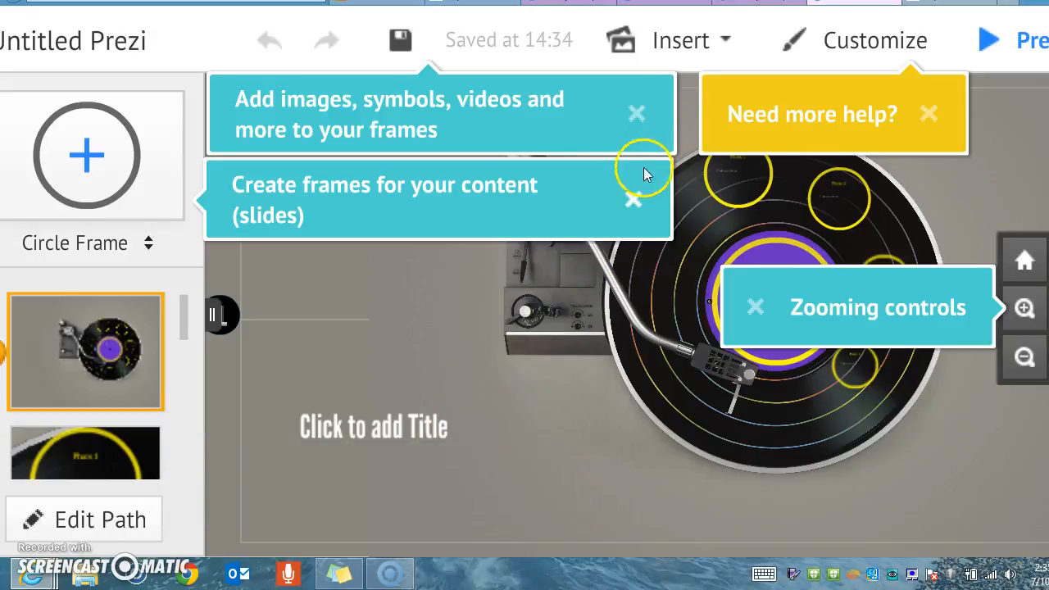
pyautogui.click(634, 199)
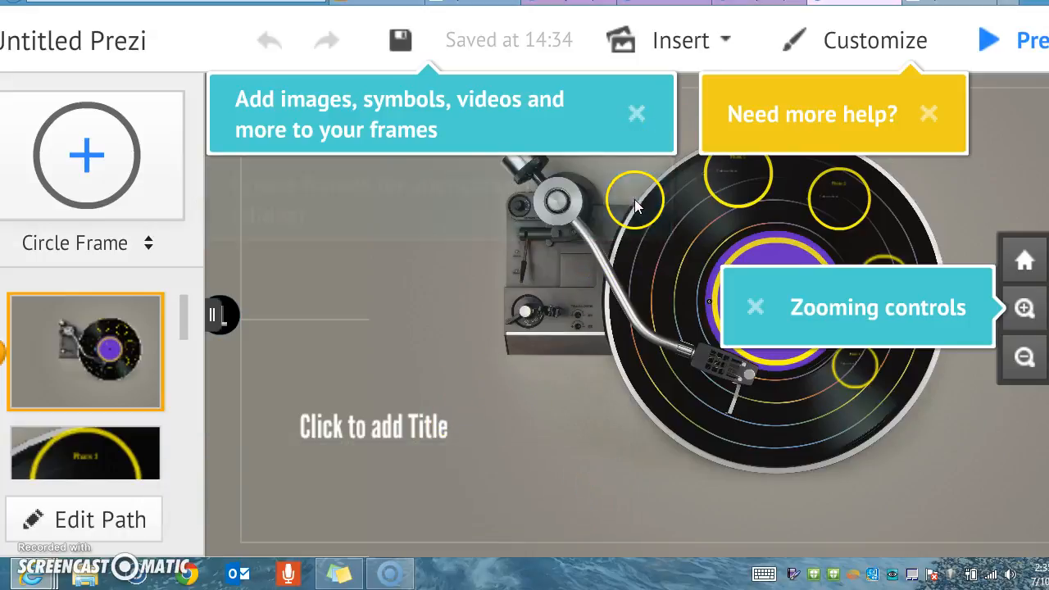
pyautogui.click(639, 113)
pyautogui.click(933, 112)
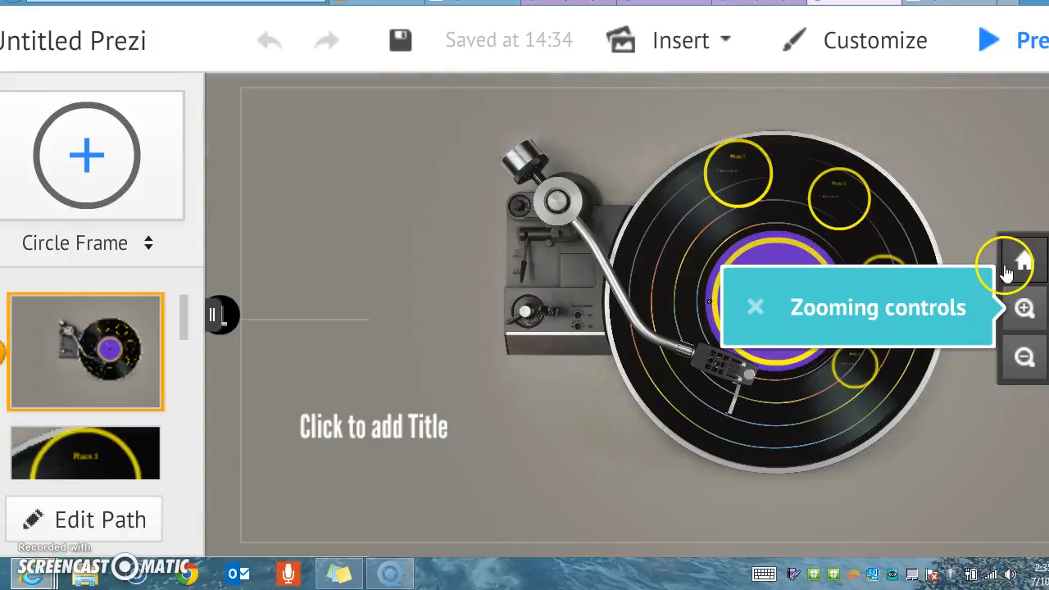
pyautogui.click(756, 307)
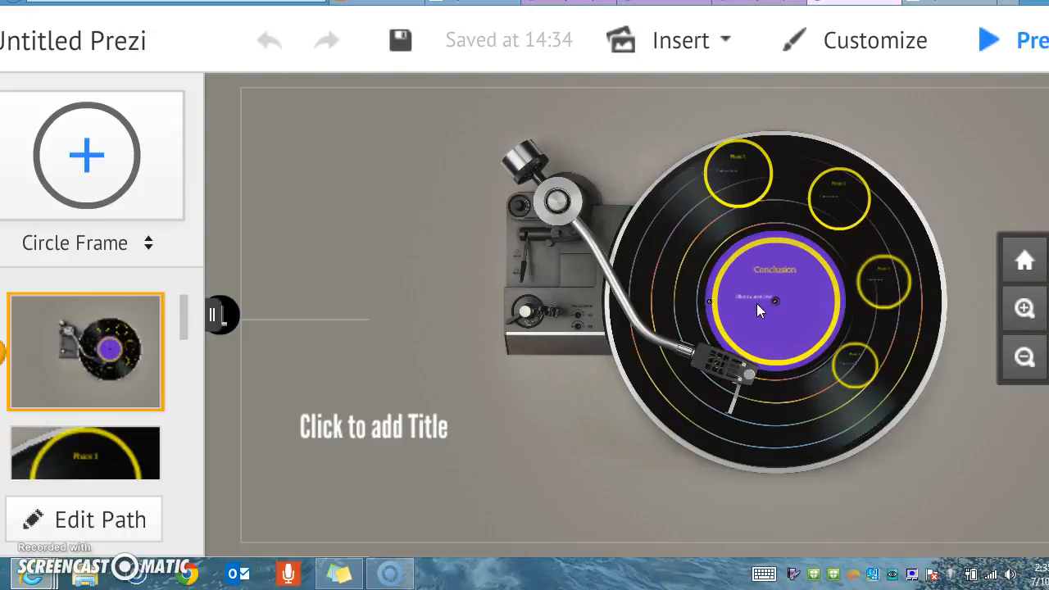
# Step: Replace the Conclusion heading in the record's purple centre with "Video Clip 1"
pyautogui.click(779, 266)
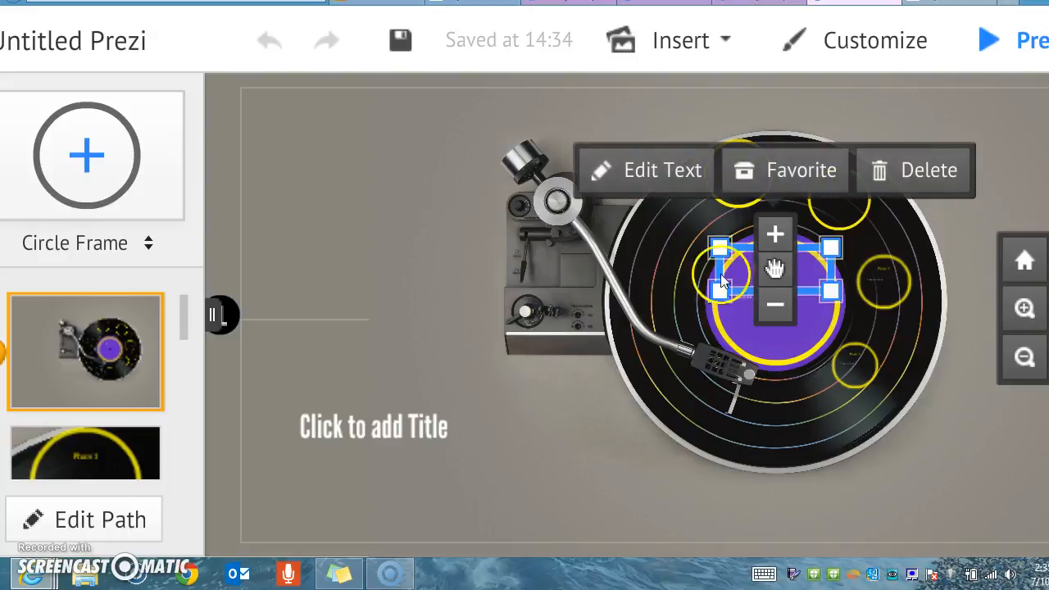
pyautogui.click(663, 169)
pyautogui.press('BackSpace')
pyautogui.press('BackSpace')
pyautogui.press('BackSpace')
pyautogui.press('BackSpace')
pyautogui.press('BackSpace')
pyautogui.press('BackSpace')
pyautogui.press('BackSpace')
pyautogui.press('BackSpace')
pyautogui.press('BackSpace')
pyautogui.press('BackSpace')
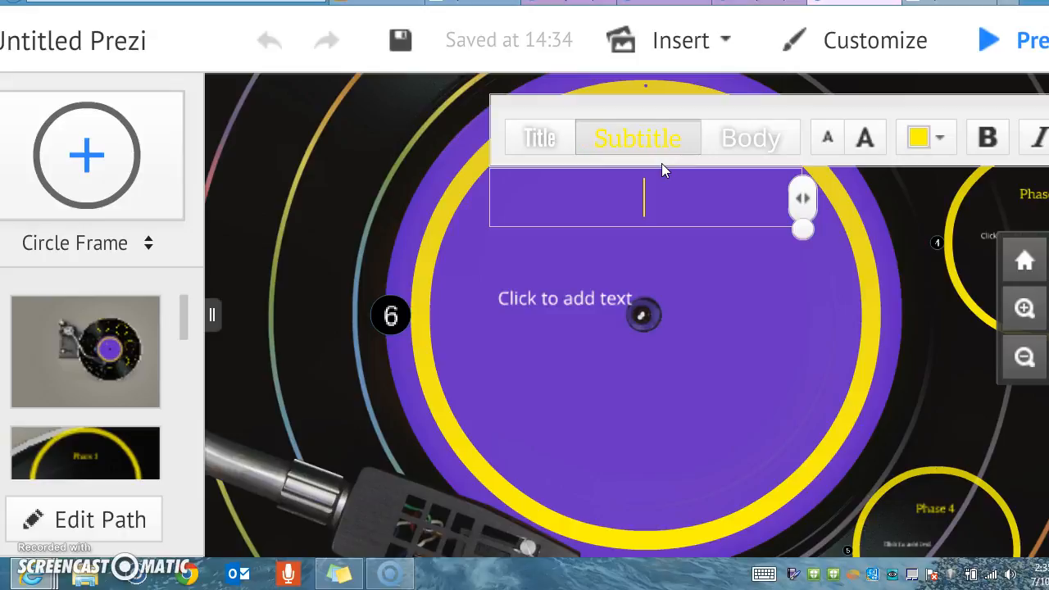
pyautogui.write('Video Clip 1')
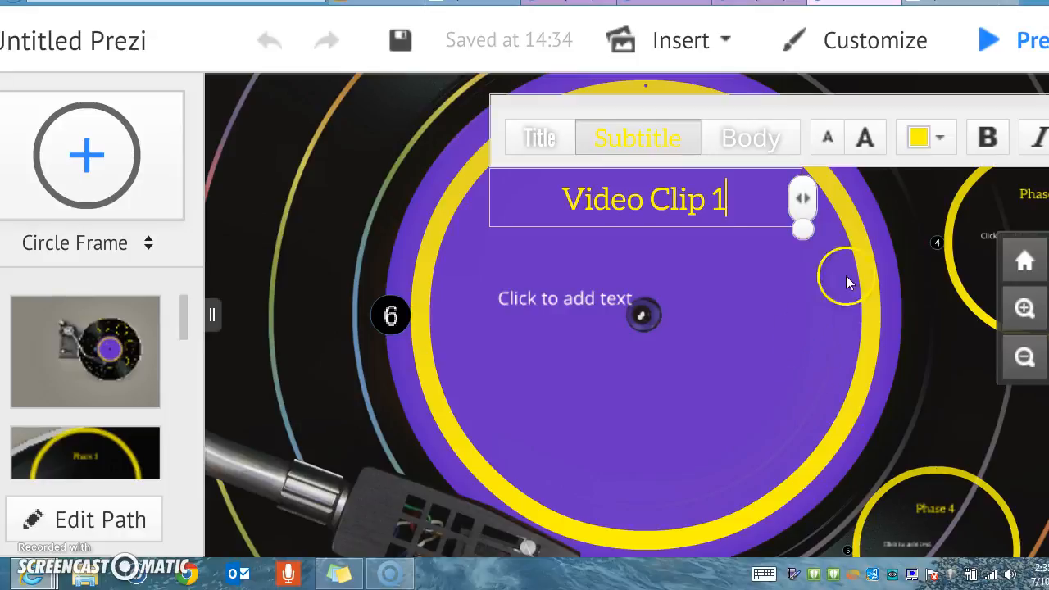
# Step: Move the "Video Clip 1" heading off the record onto the empty background above the record player
pyautogui.click(1024, 356)
pyautogui.click(1024, 356)
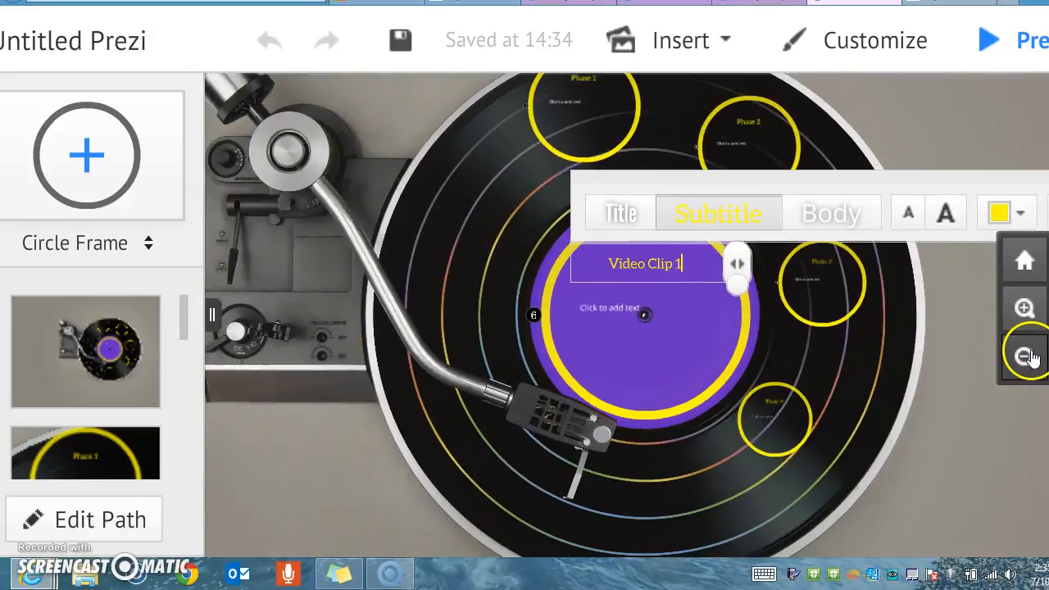
pyautogui.click(1024, 357)
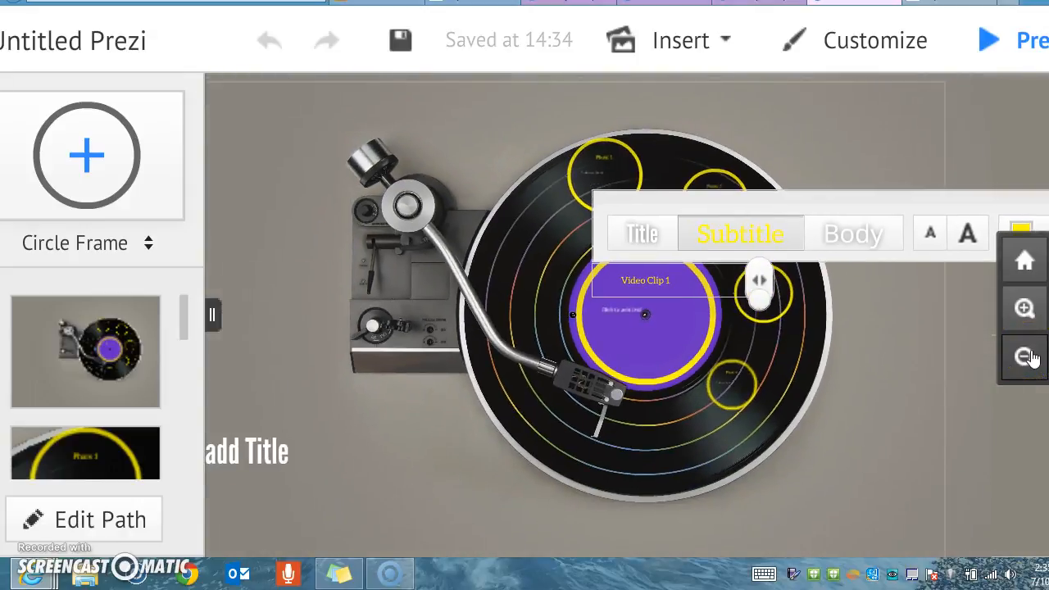
pyautogui.moveTo(848, 207); pyautogui.dragTo(445, 121)
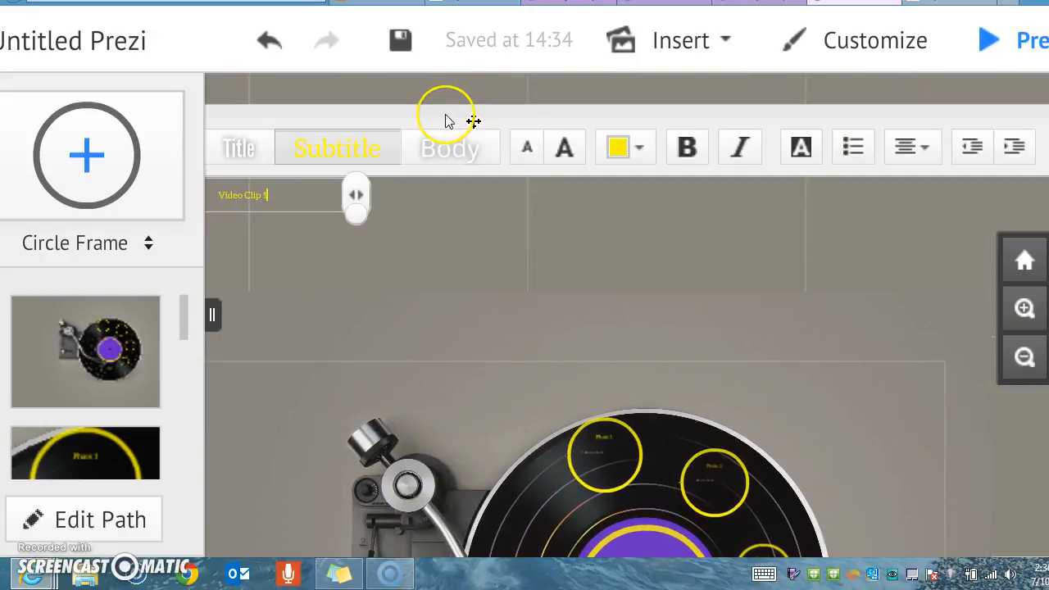
# Step: Try the Title and Subtitle styles on the "Video Clip 1" text, apply the Body style and enlarge the text
pyautogui.click(234, 146)
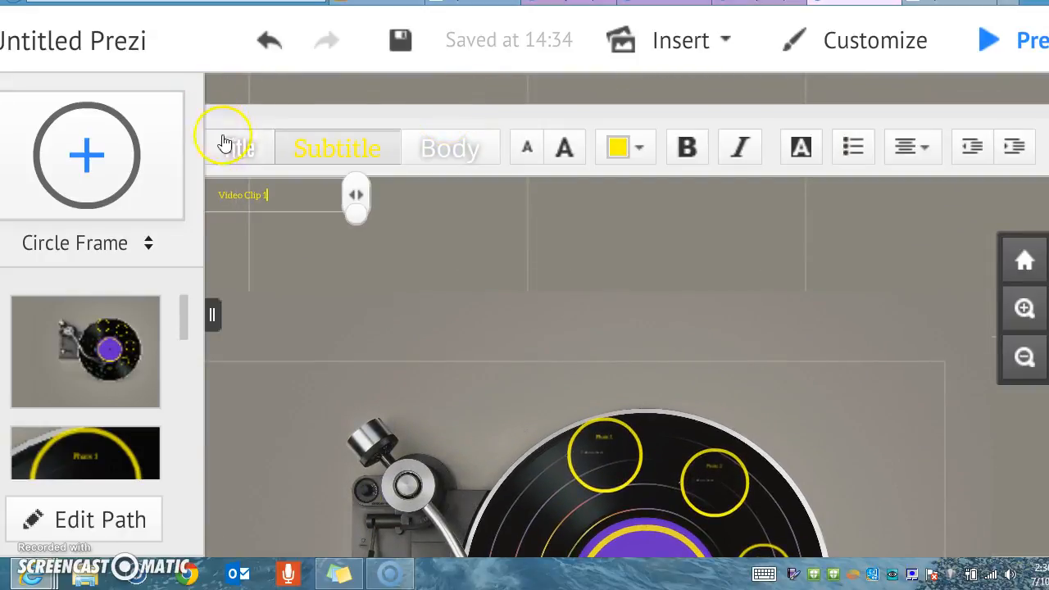
pyautogui.click(320, 147)
pyautogui.click(452, 154)
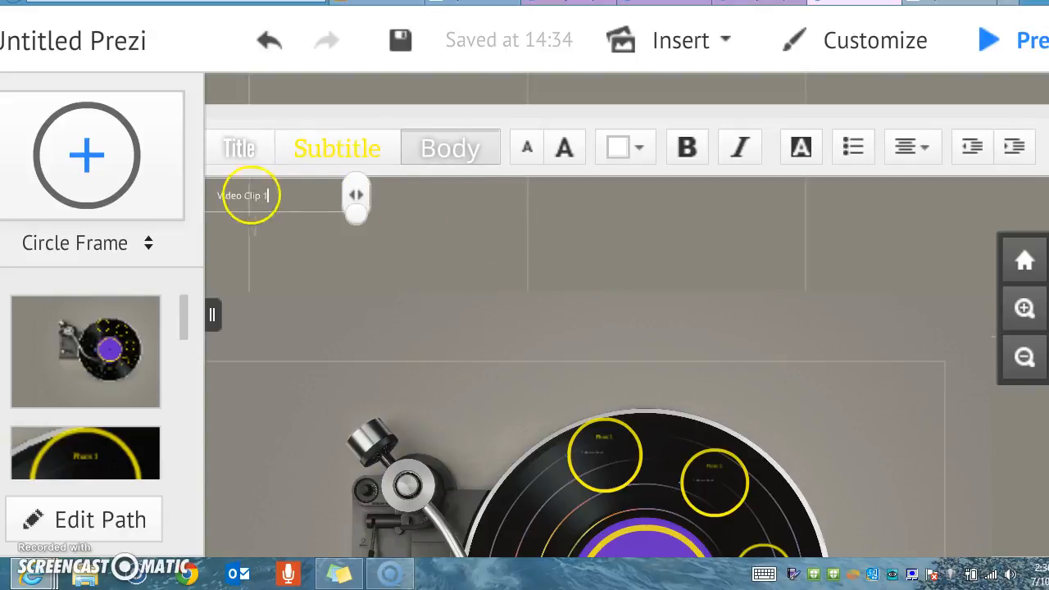
pyautogui.click(550, 152)
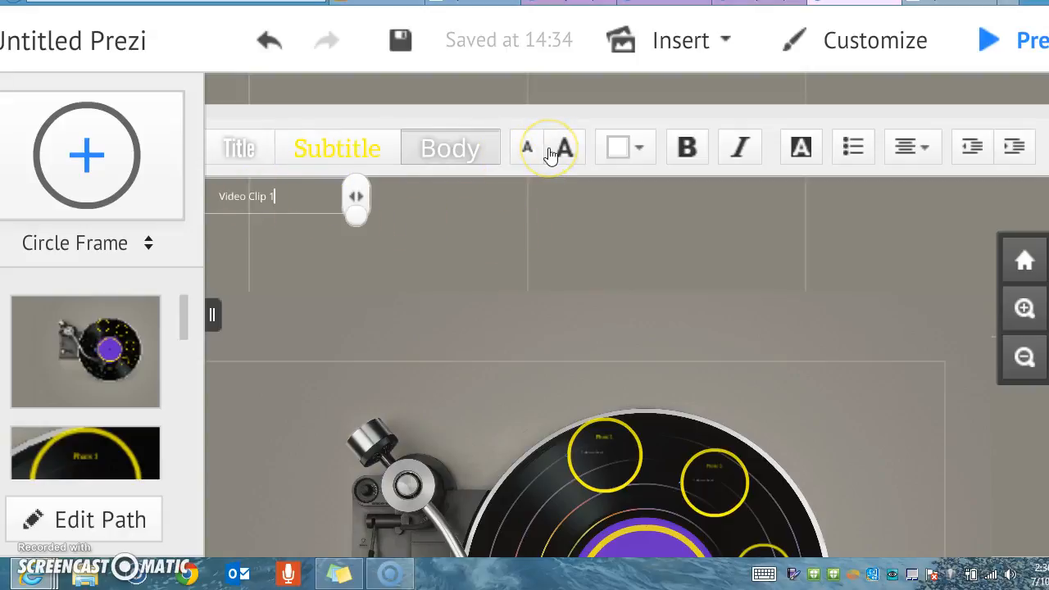
# Step: Show the text colour choices, try bold and italic on the "Video Clip 1" text, and make it a bulleted item
pyautogui.click(639, 149)
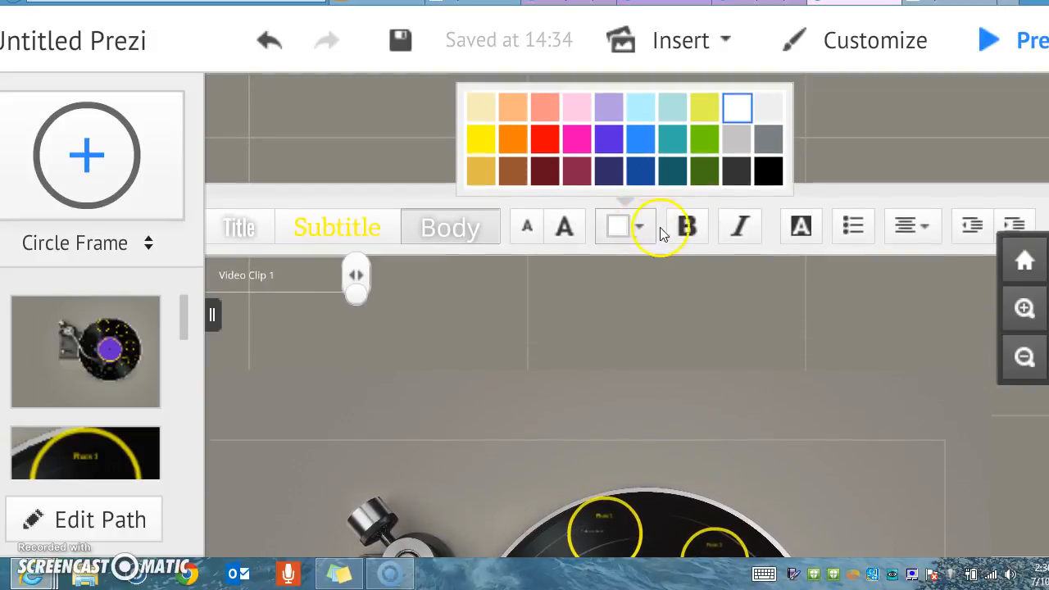
pyautogui.click(685, 227)
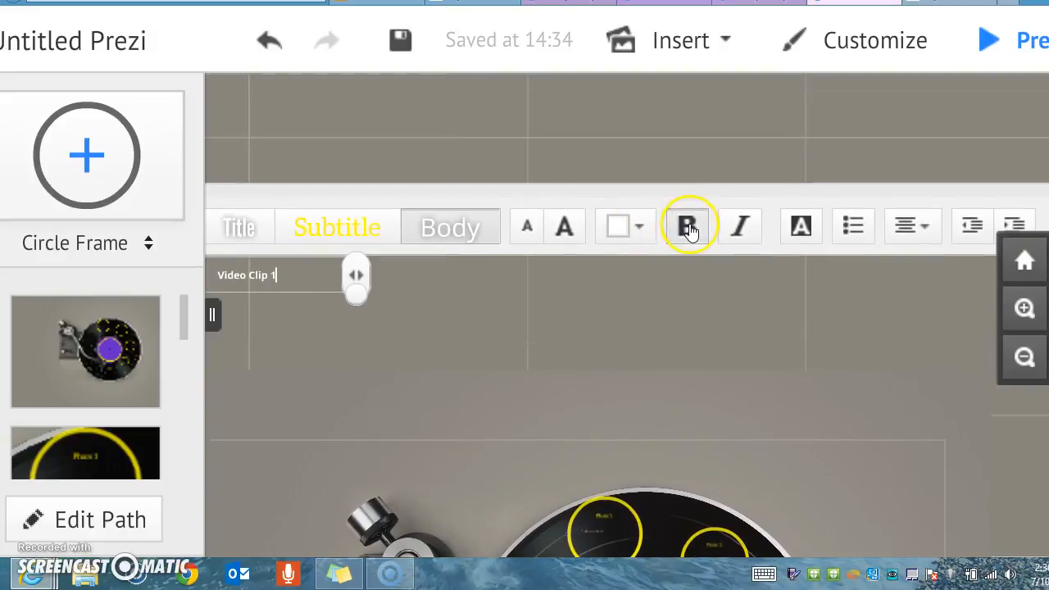
pyautogui.click(740, 230)
pyautogui.click(693, 228)
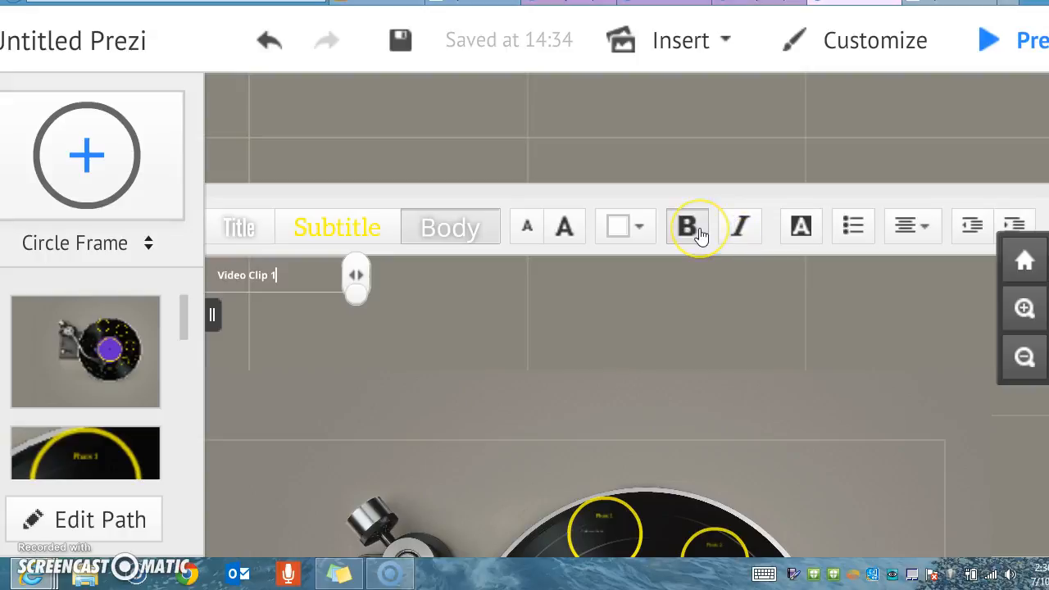
pyautogui.click(847, 236)
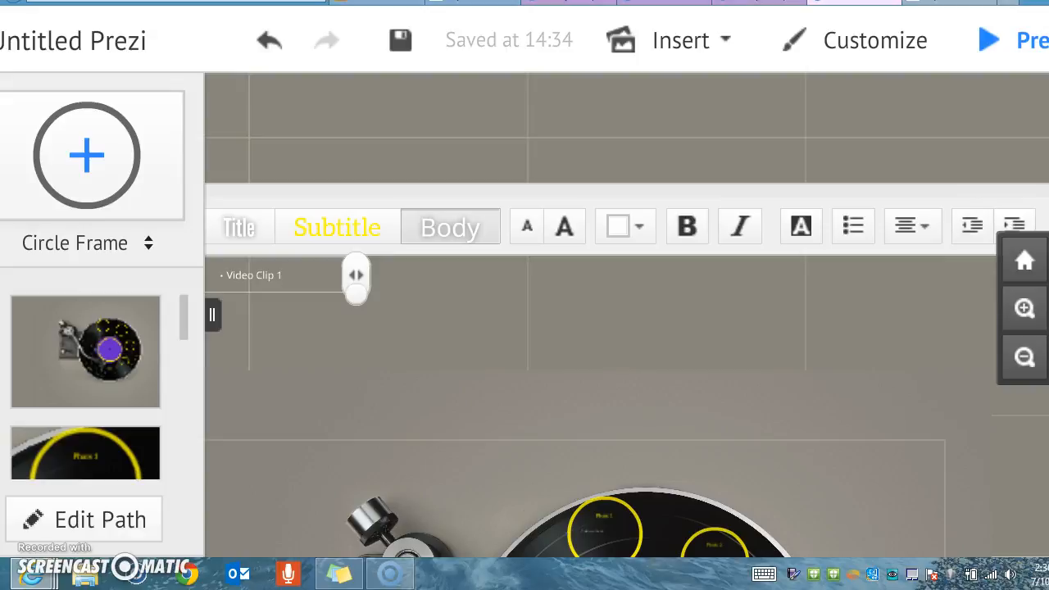
# Step: Finish editing the "Video Clip 1" text box above the record player and delete it
pyautogui.moveTo(913, 249); pyautogui.dragTo(915, 295)
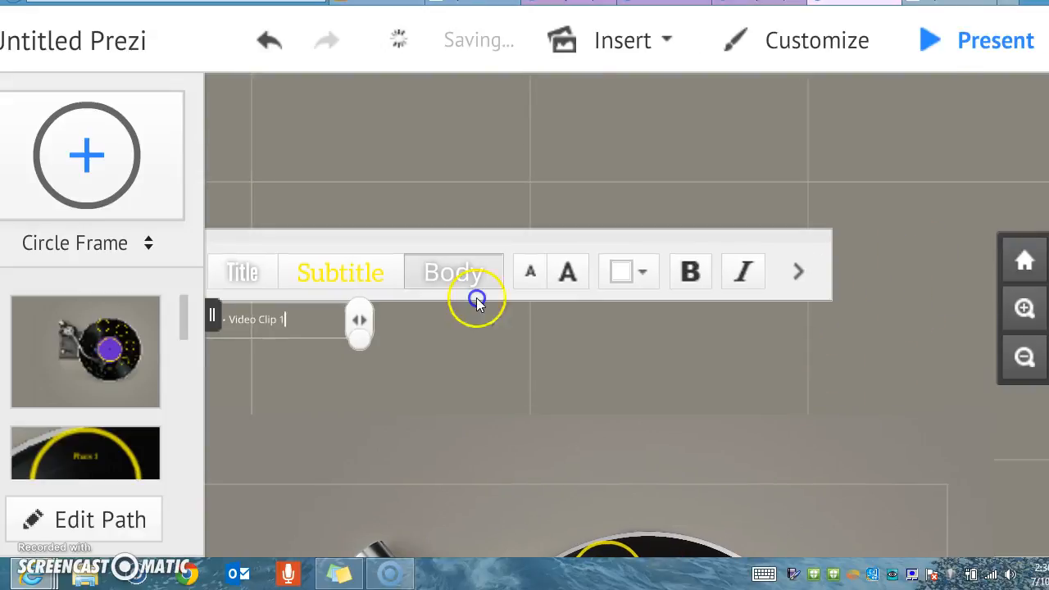
pyautogui.click(296, 322)
pyautogui.click(267, 314)
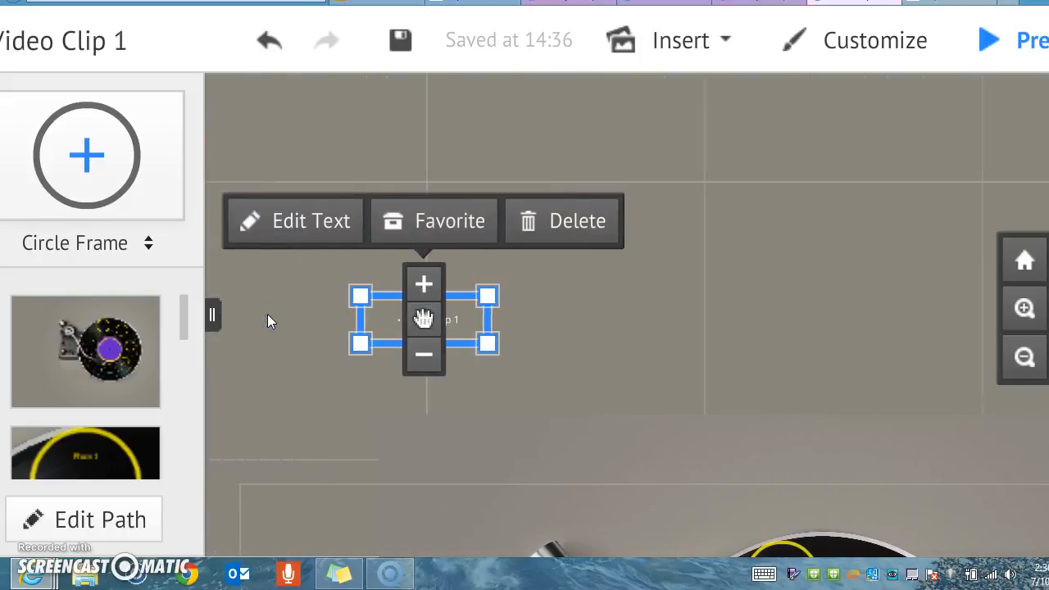
pyautogui.press('Delete')
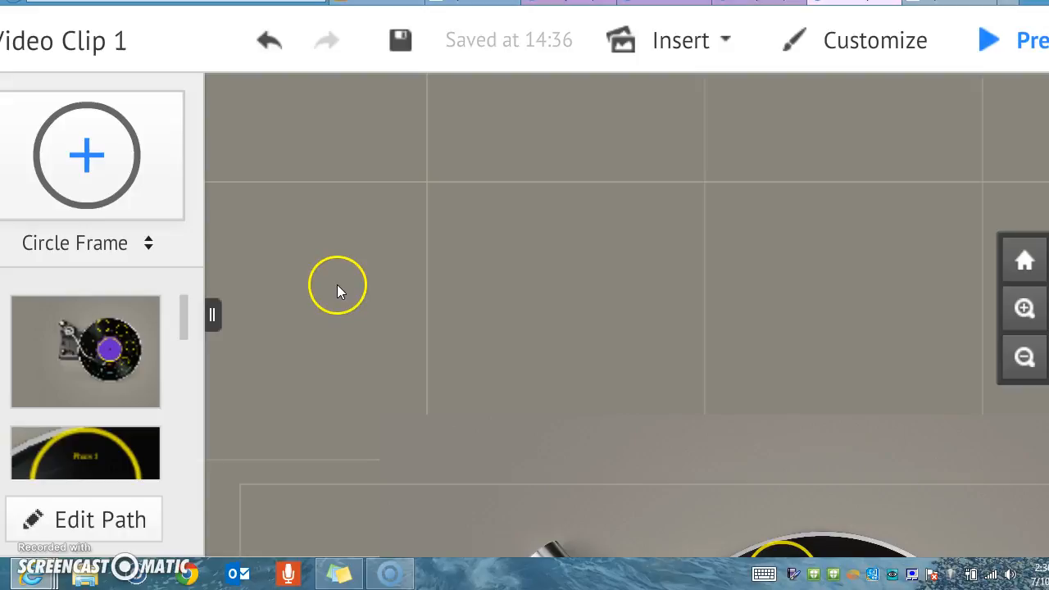
# Step: Fill the title placeholder beside the record player with "Prezi Example"
pyautogui.moveTo(396, 318); pyautogui.dragTo(245, 81)
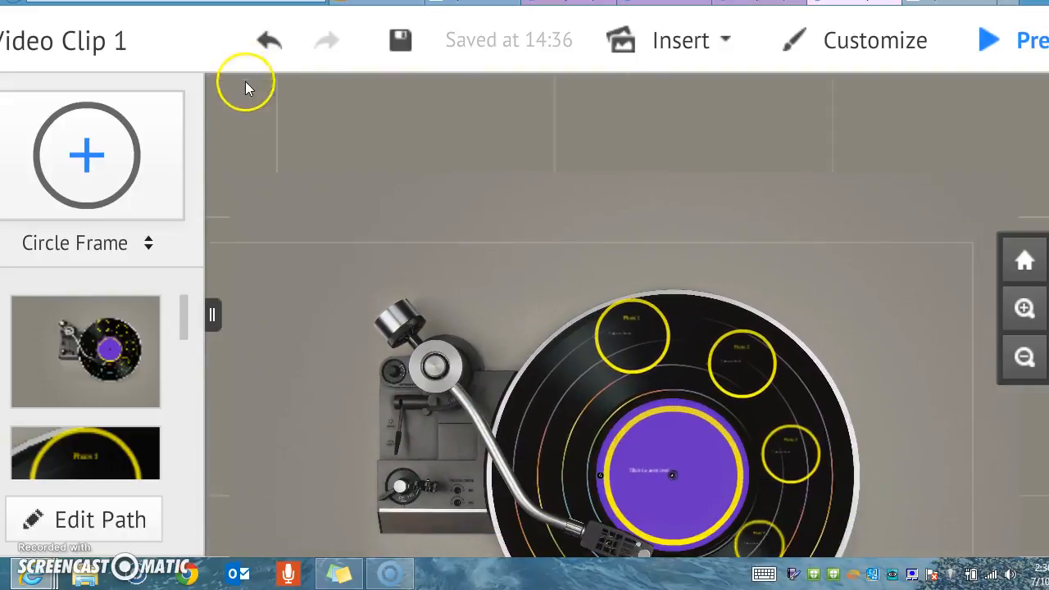
pyautogui.moveTo(254, 296); pyautogui.dragTo(396, 105)
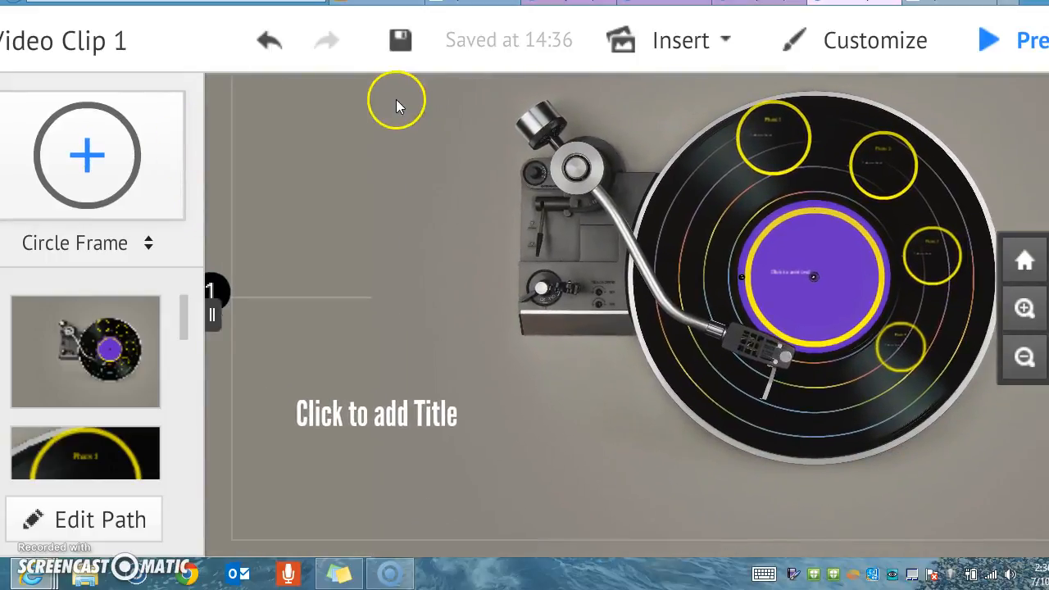
pyautogui.click(409, 418)
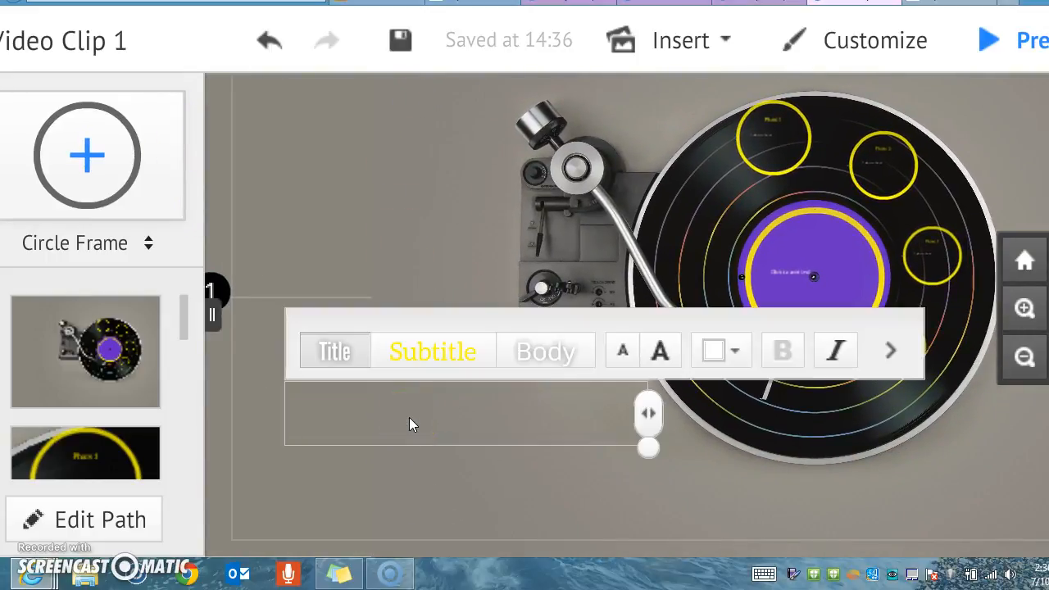
pyautogui.write('Prez')
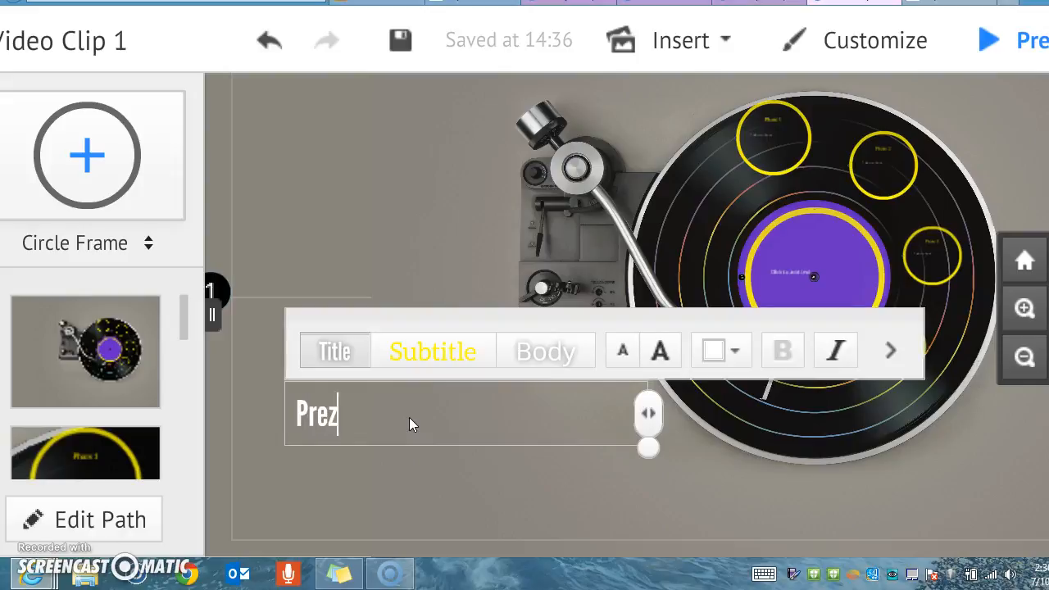
pyautogui.write('i Example')
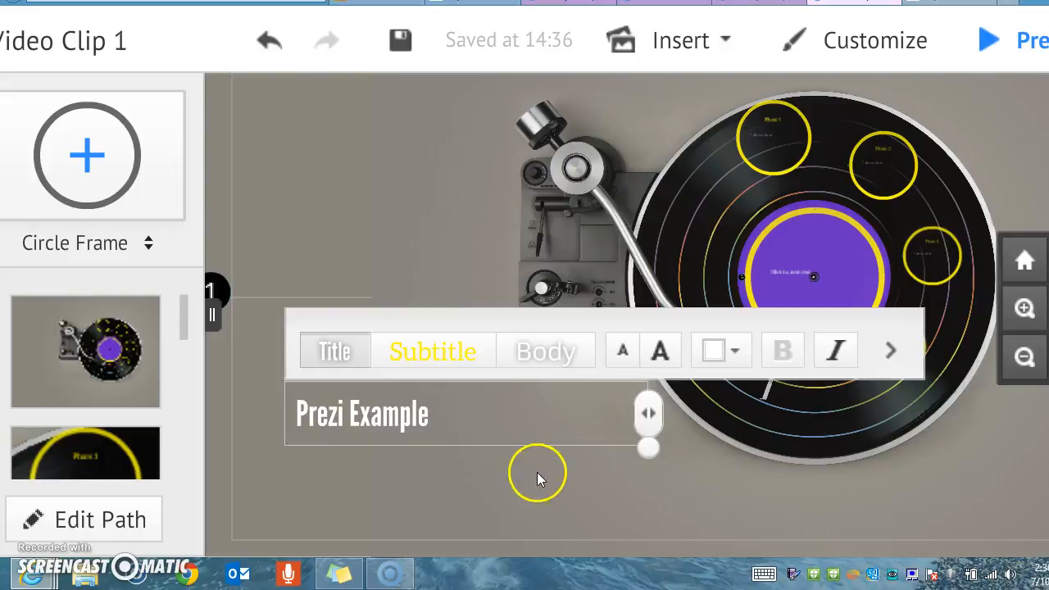
pyautogui.click(556, 489)
# Step: Fill the body text placeholder in the record's purple centre with "Video Clip 1" followed by a line break
pyautogui.moveTo(628, 480); pyautogui.dragTo(391, 452)
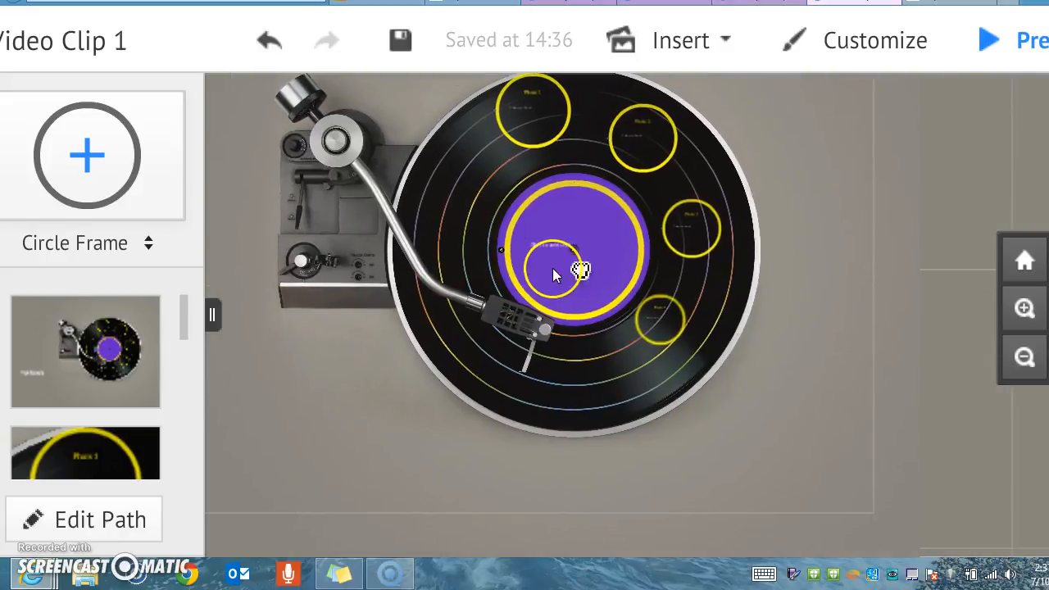
pyautogui.click(552, 268)
pyautogui.moveTo(552, 268); pyautogui.dragTo(519, 280)
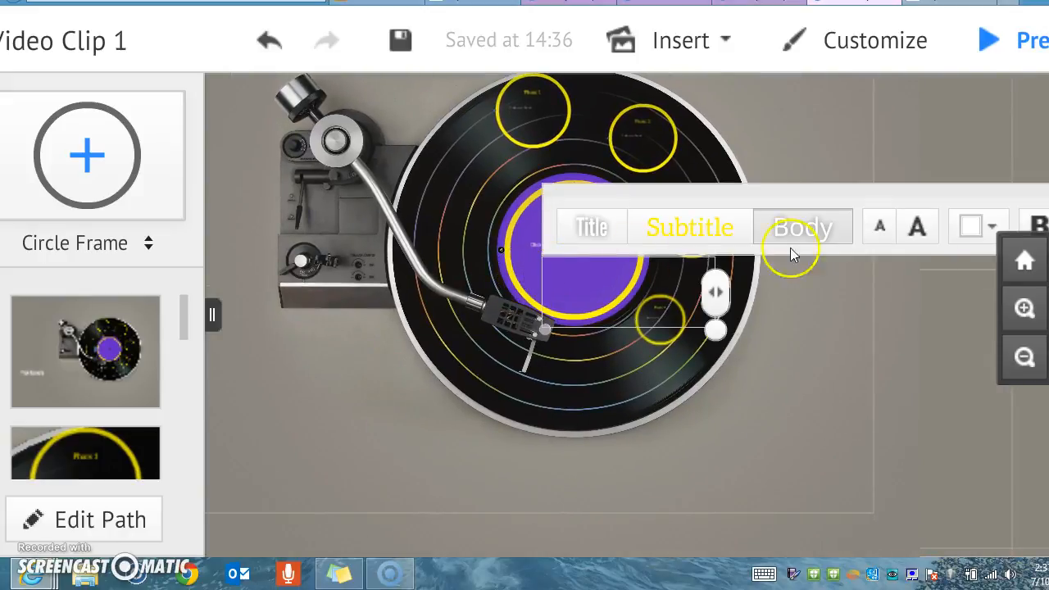
pyautogui.click(1022, 303)
pyautogui.click(1022, 304)
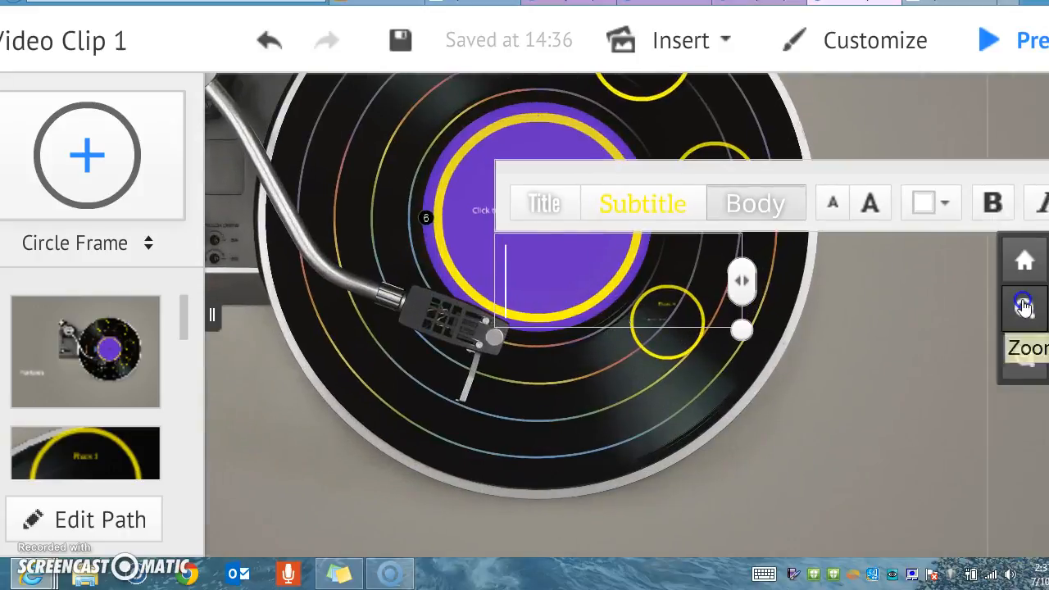
pyautogui.click(1022, 303)
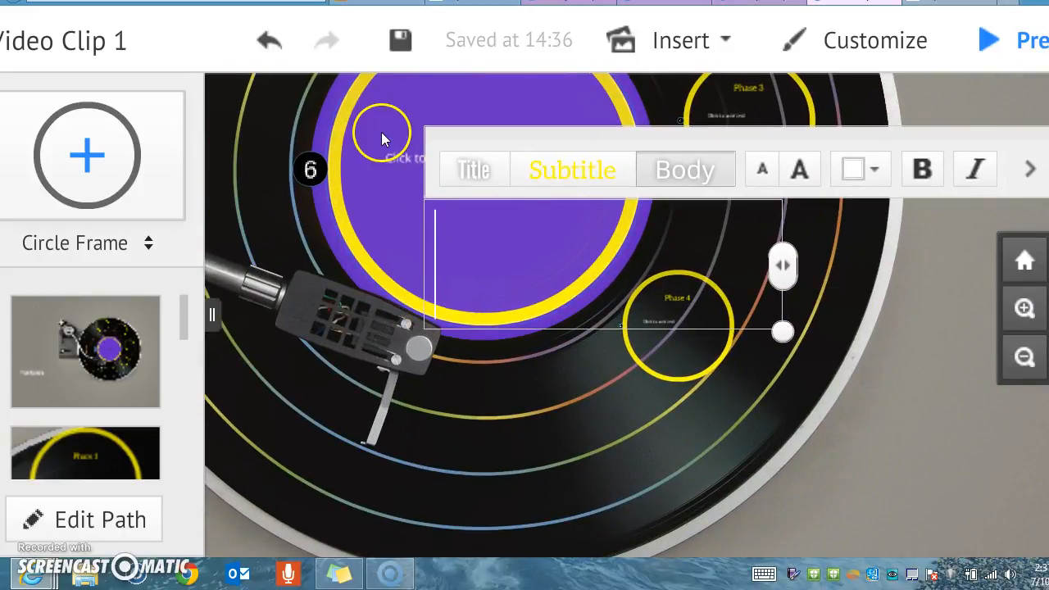
pyautogui.click(383, 181)
pyautogui.click(455, 171)
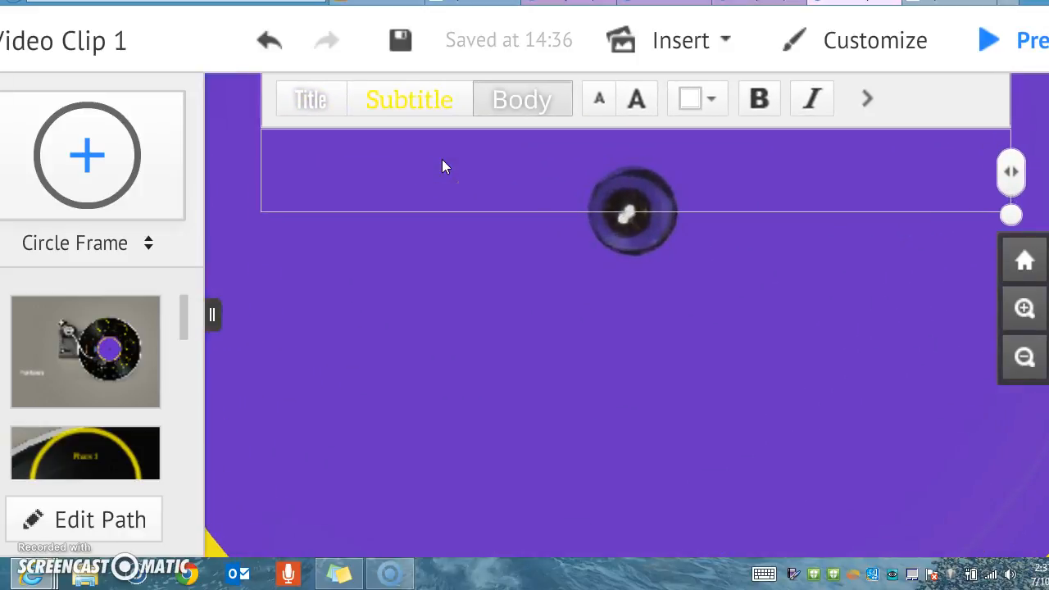
pyautogui.write('Video')
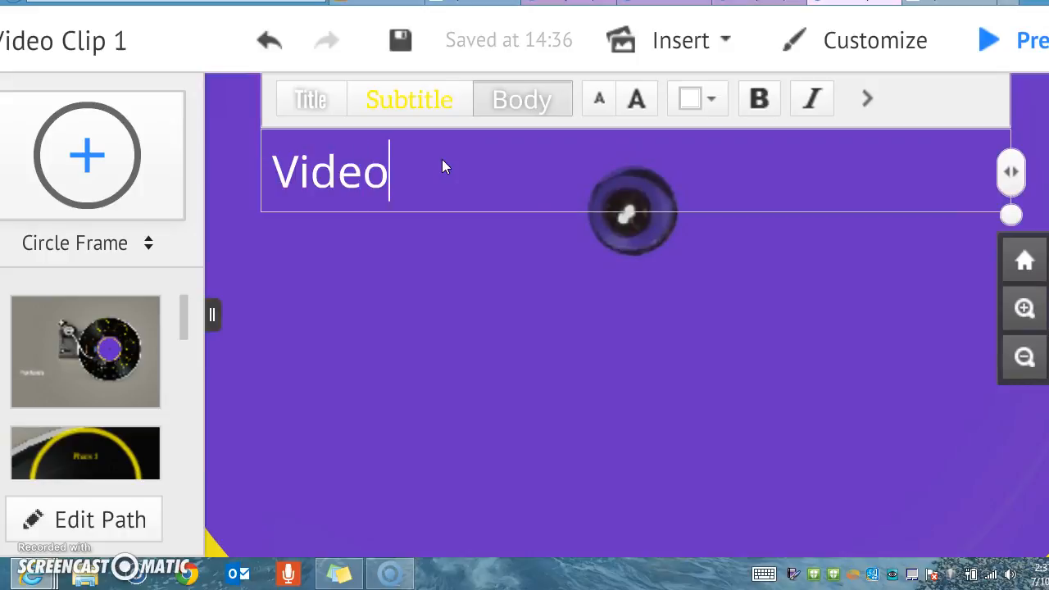
pyautogui.write(' Clip 1')
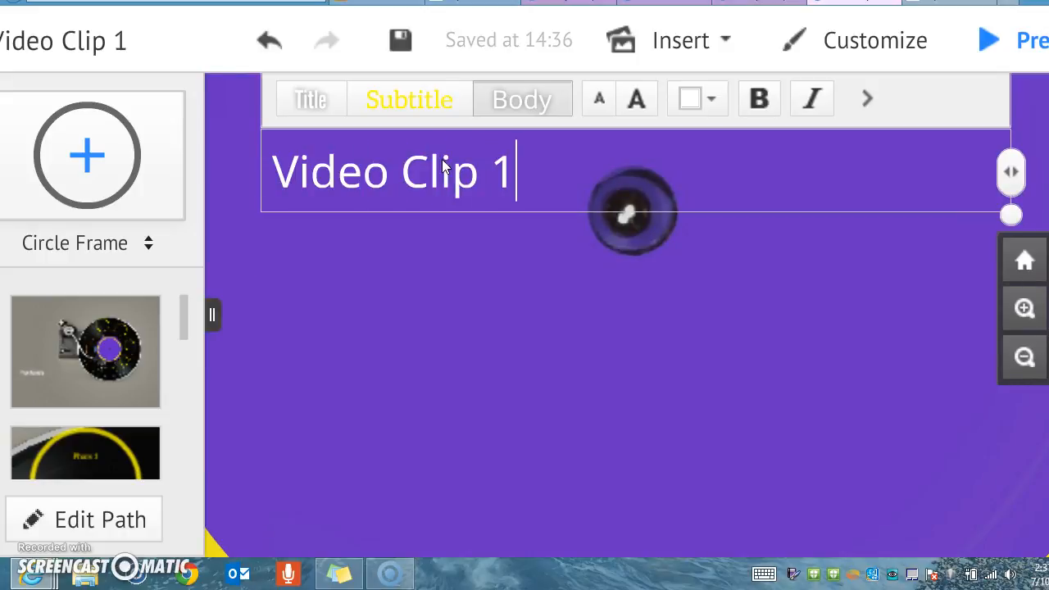
pyautogui.press('Return')
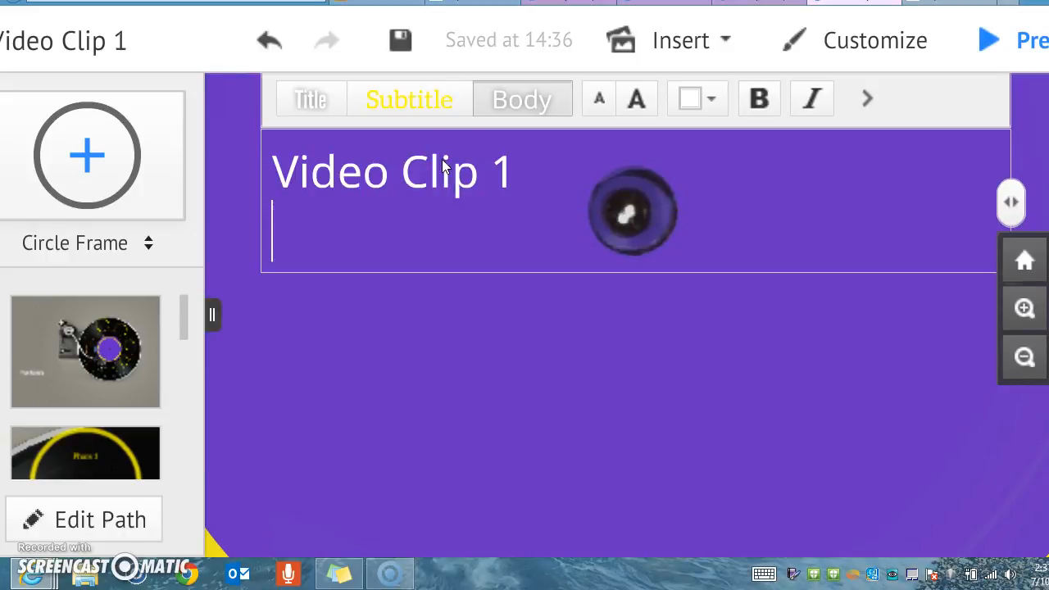
pyautogui.click(503, 349)
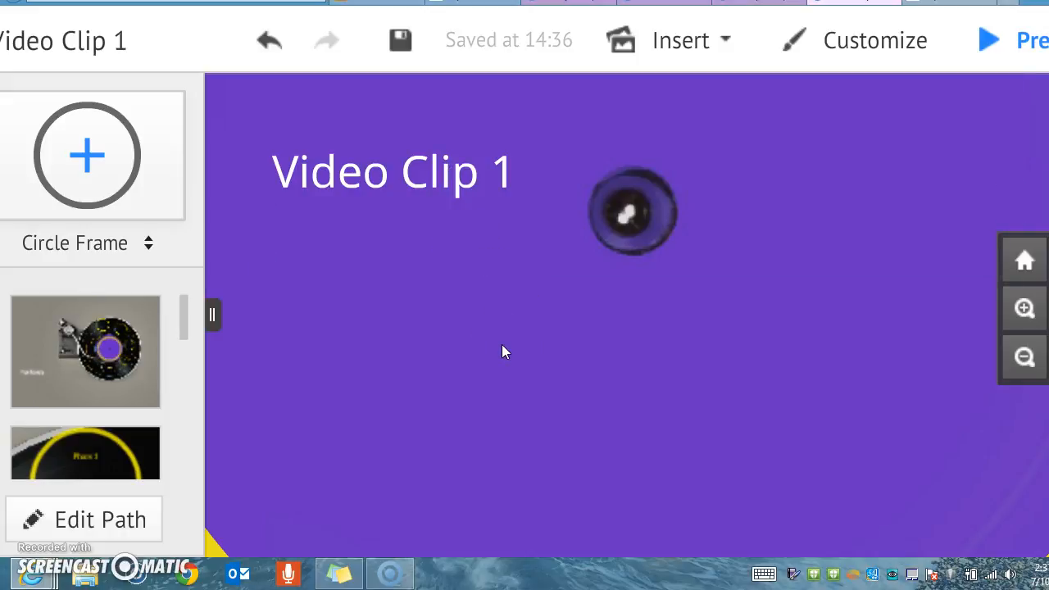
# Step: Check where a YouTube link is pasted when inserting a video, and close that dialog without adding one
pyautogui.click(718, 46)
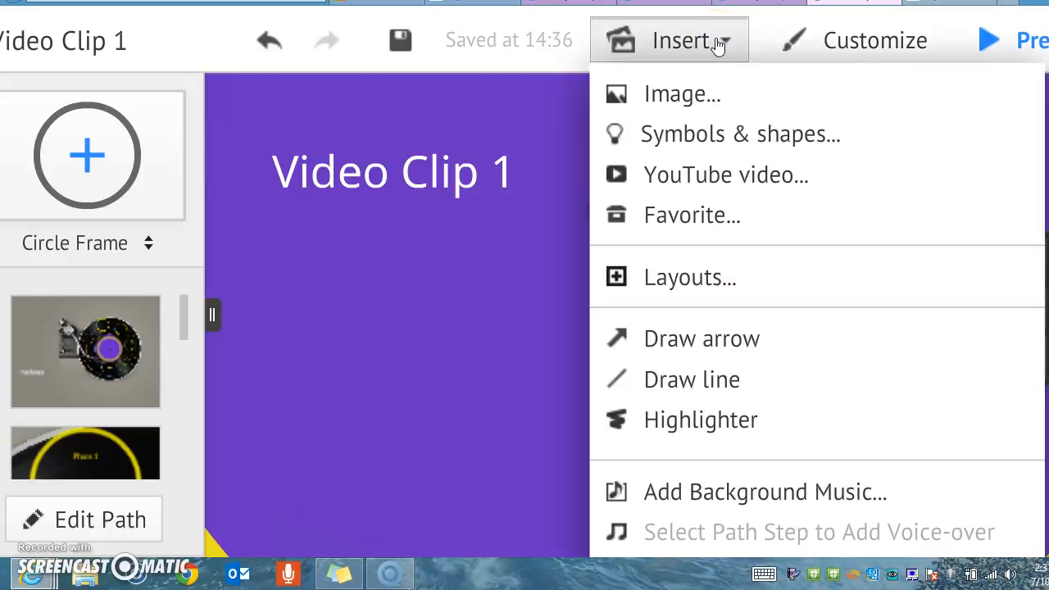
pyautogui.click(702, 181)
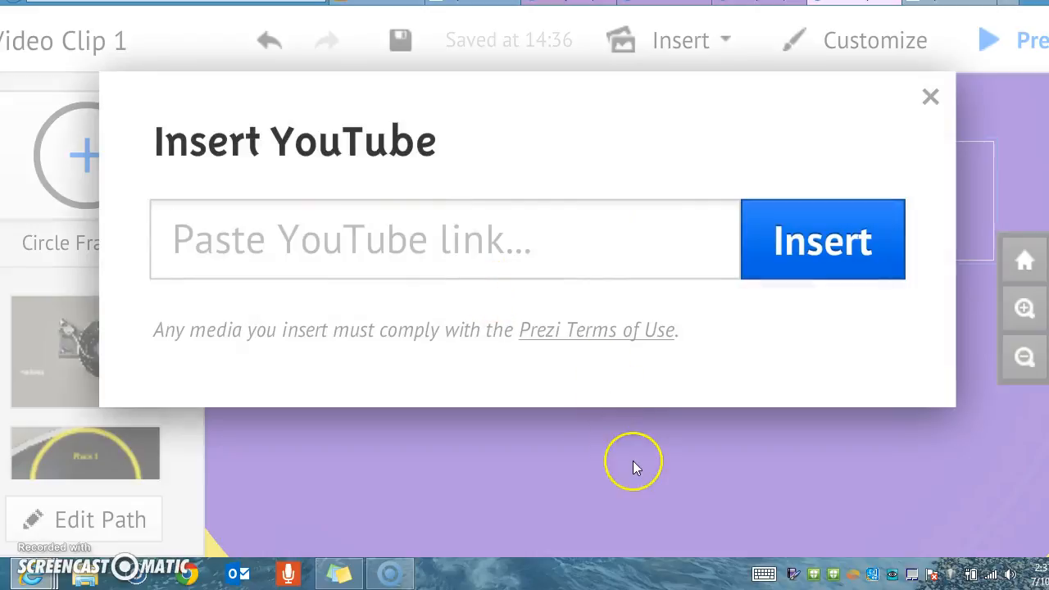
pyautogui.click(932, 98)
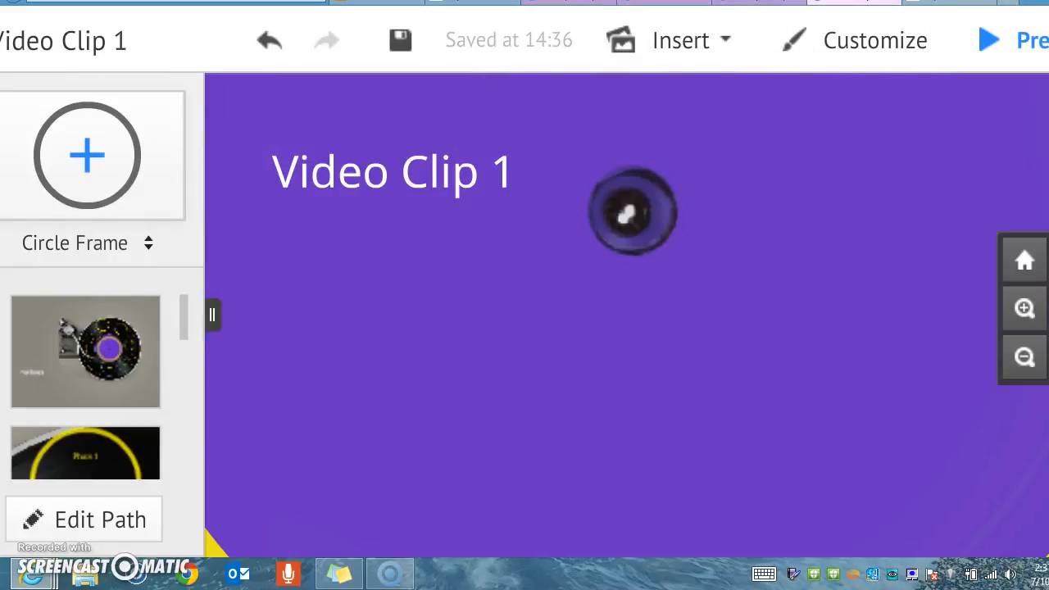
# Step: Open the YouTube website in a new browser tab
pyautogui.click(1006, 2)
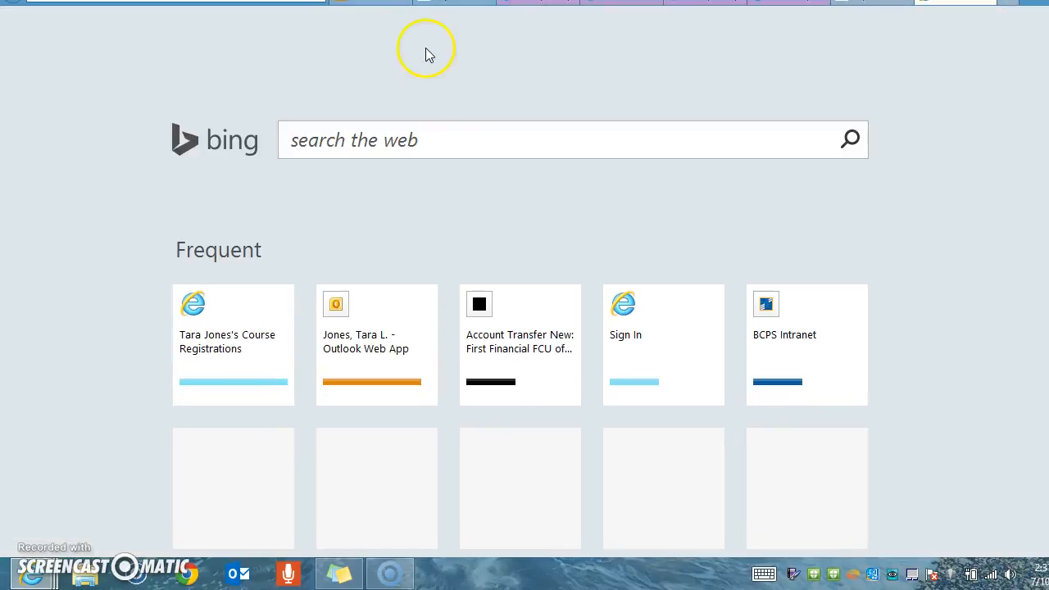
pyautogui.click(409, 146)
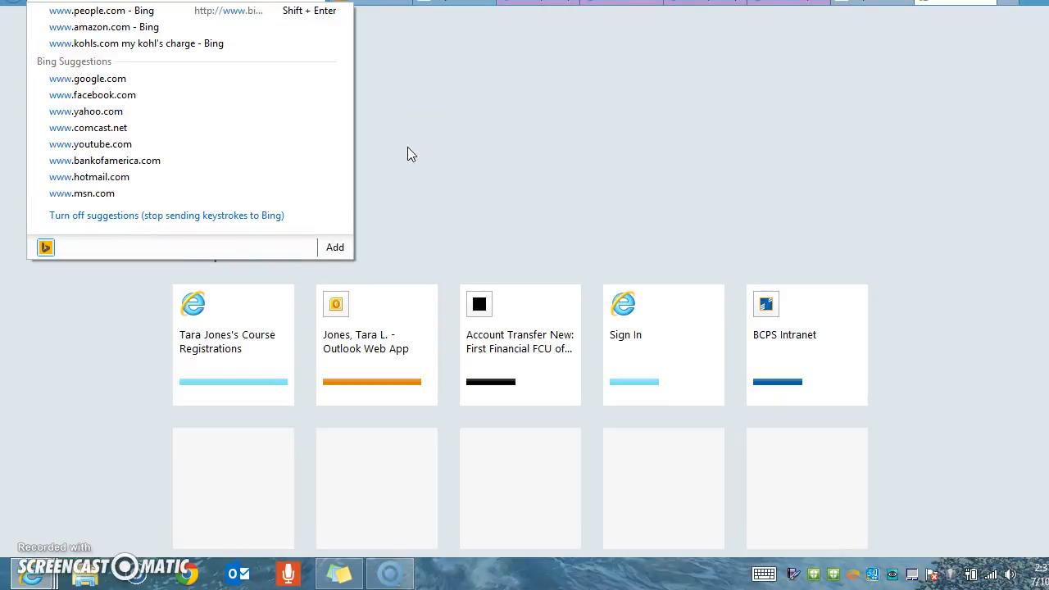
pyautogui.write('u')
pyautogui.press('BackSpace')
pyautogui.write('you')
pyautogui.press('Return')
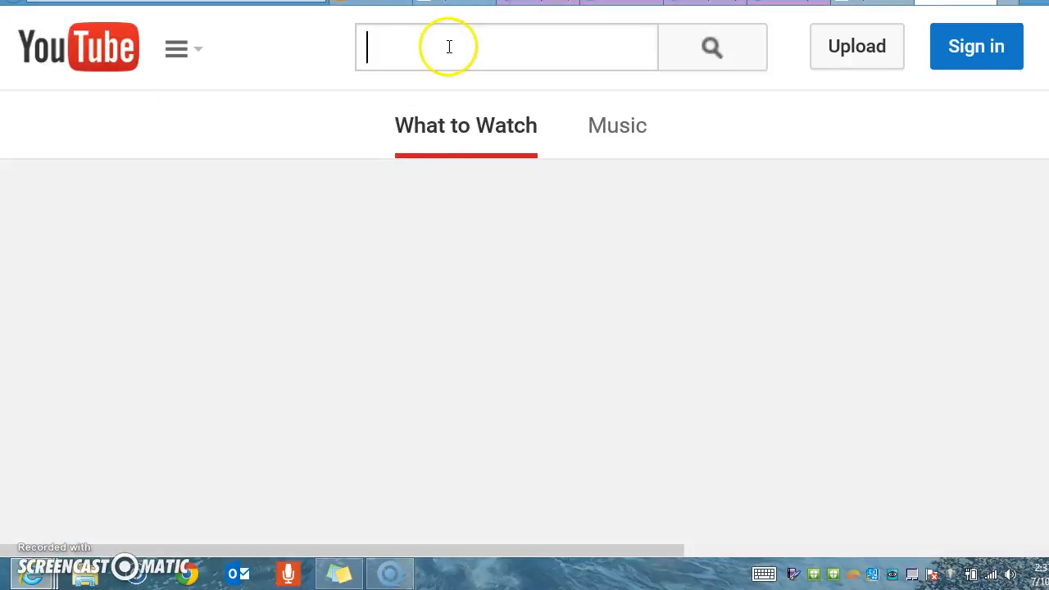
# Step: Search YouTube for "happy pharrell" and open the video "Pharrell Williams - Happy (Despicable Me 2 - Lyric Video)"
pyautogui.write('happy')
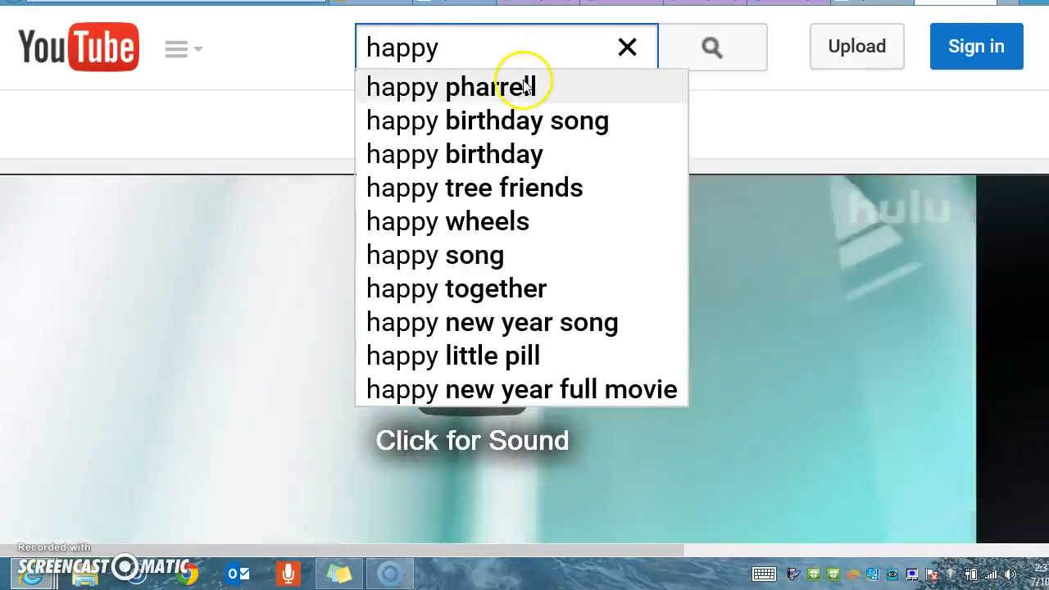
pyautogui.click(524, 87)
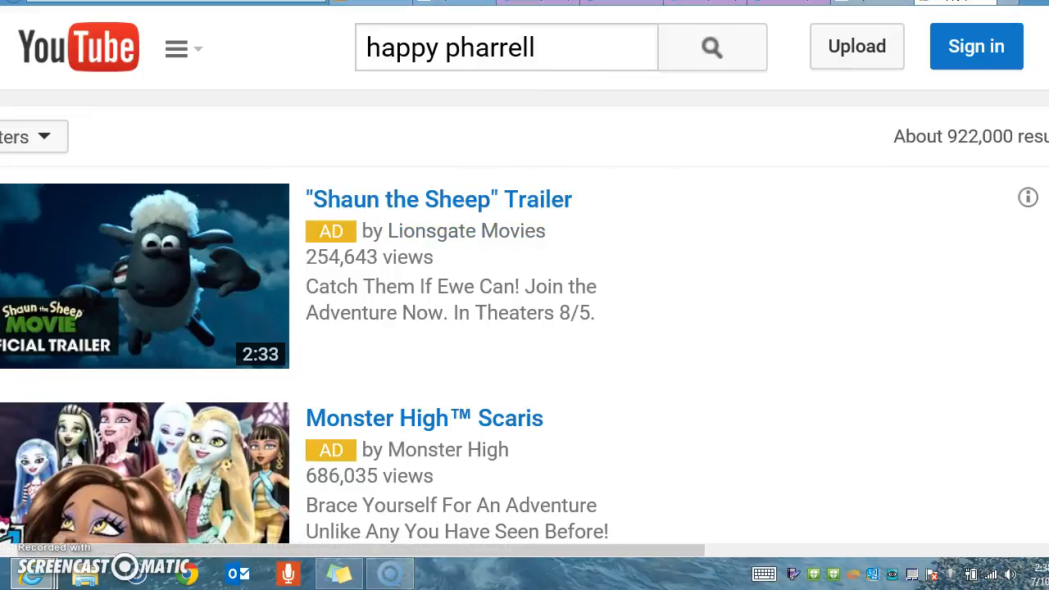
pyautogui.scroll(-8, 525, 319)
pyautogui.scroll(3, 524, 320)
pyautogui.scroll(-3, 525, 319)
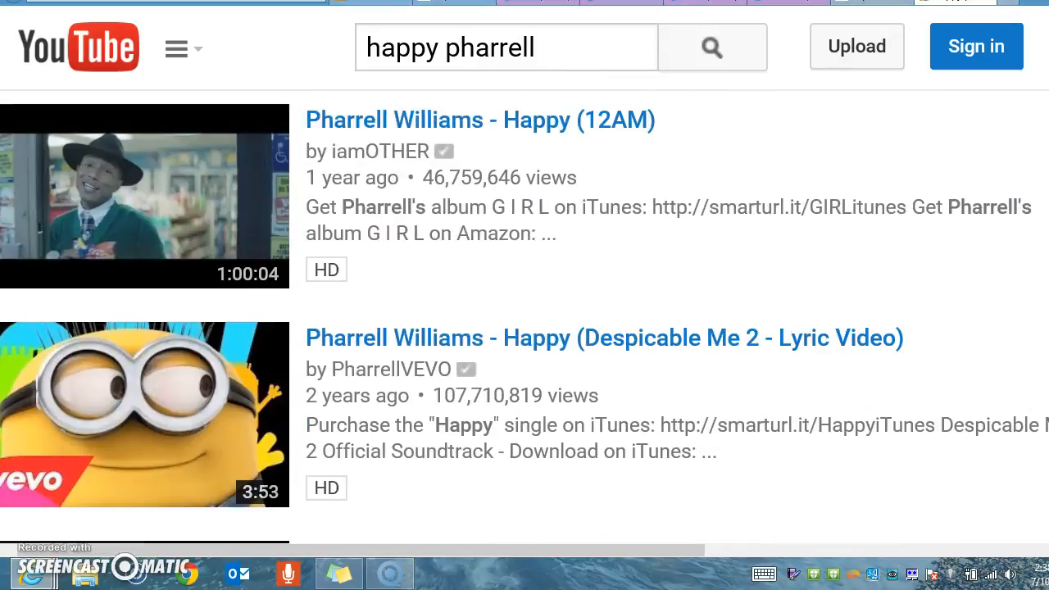
pyautogui.click(511, 337)
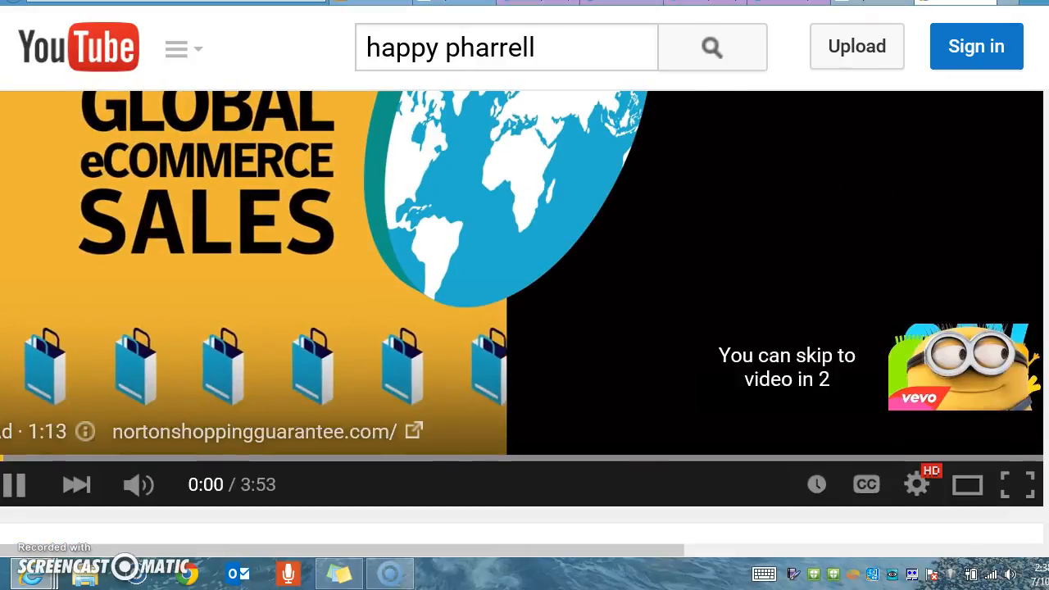
# Step: Skip the advertisement before the Happy lyric video and pause the video near its beginning
pyautogui.scroll(-2, 524, 312)
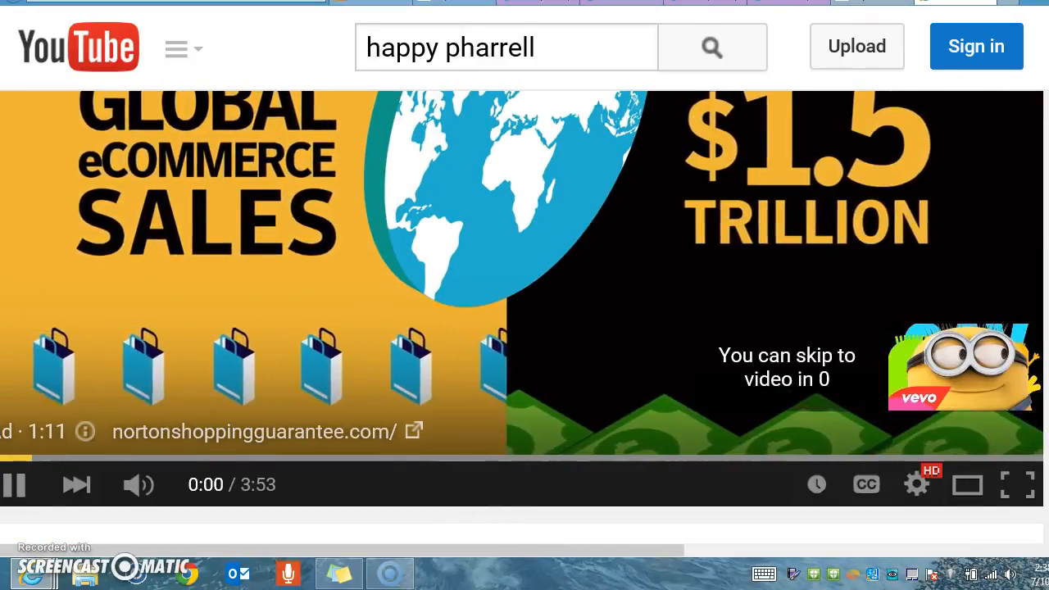
pyautogui.press('Tab')
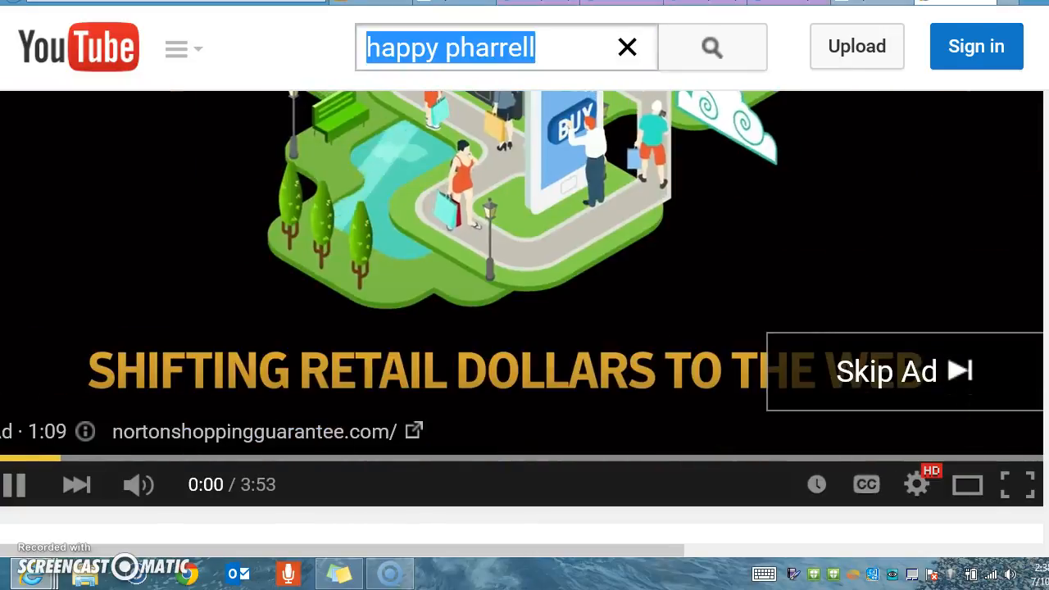
pyautogui.click(912, 368)
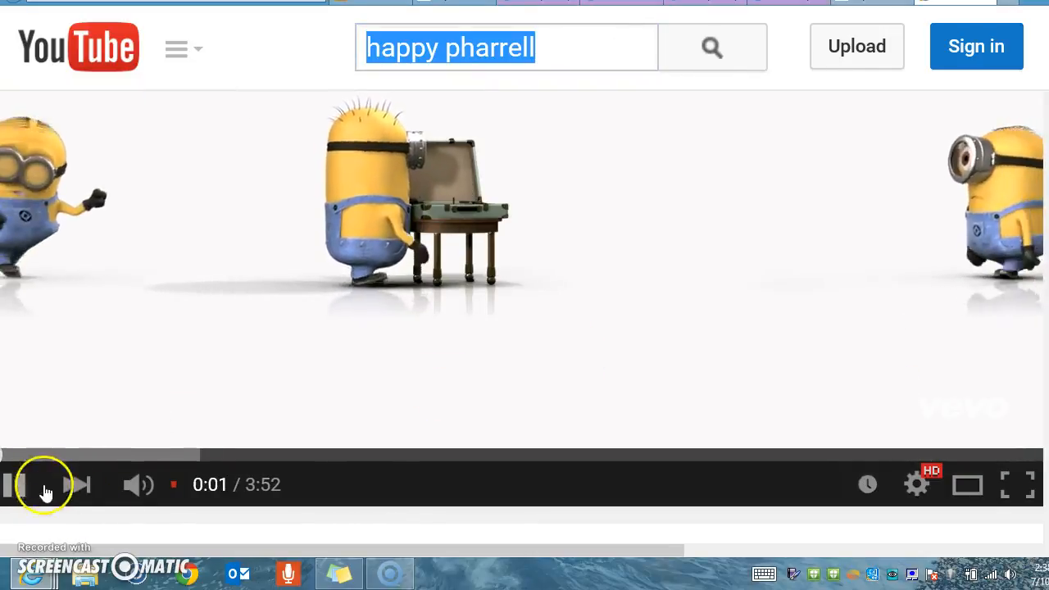
pyautogui.click(16, 487)
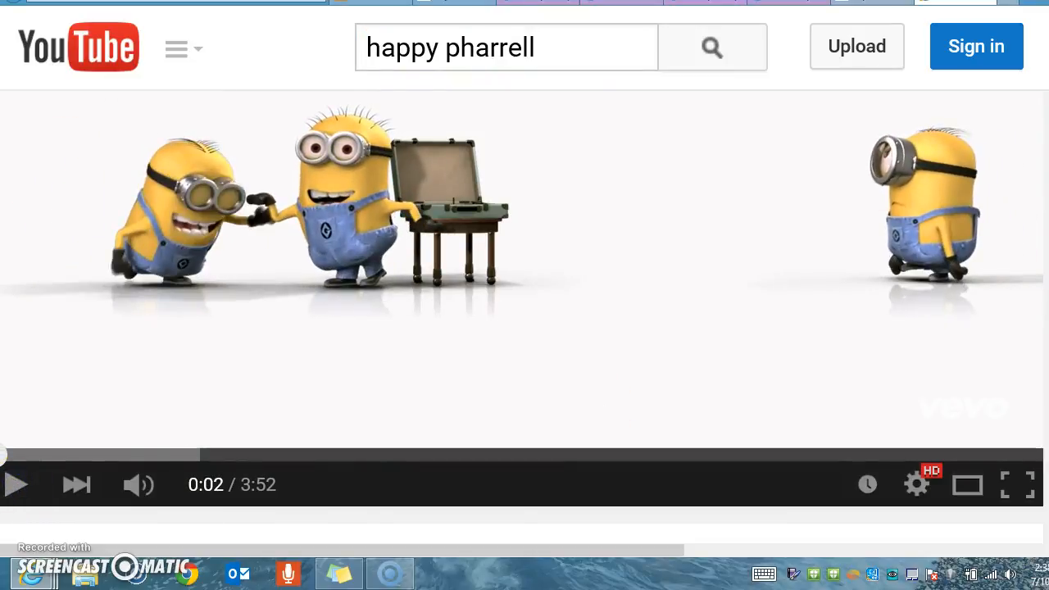
pyautogui.scroll(3, 524, 311)
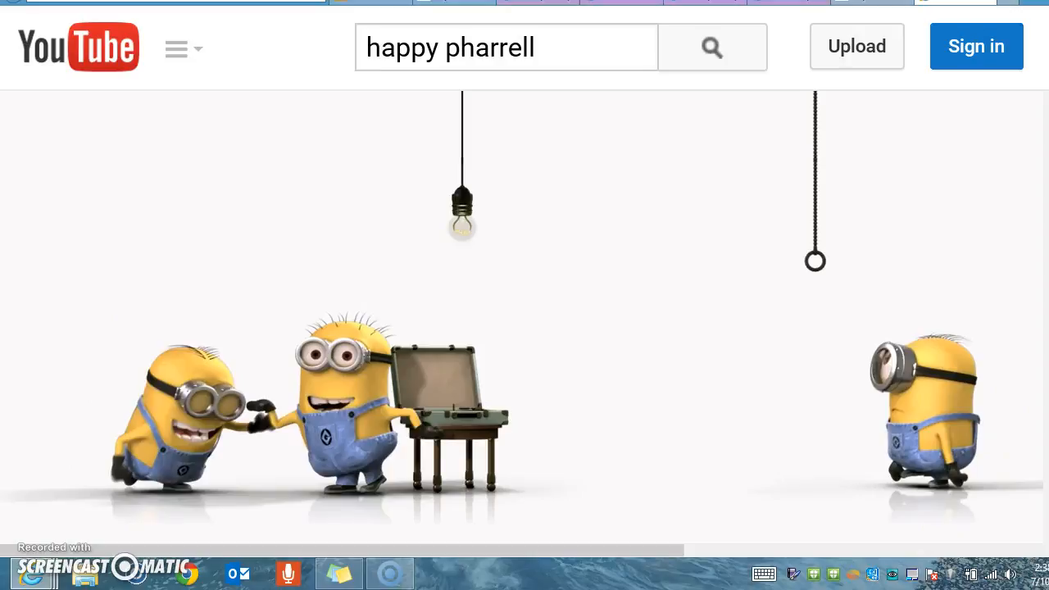
# Step: Copy the full web address of the paused Happy lyric video
pyautogui.rightClick(219, 0)
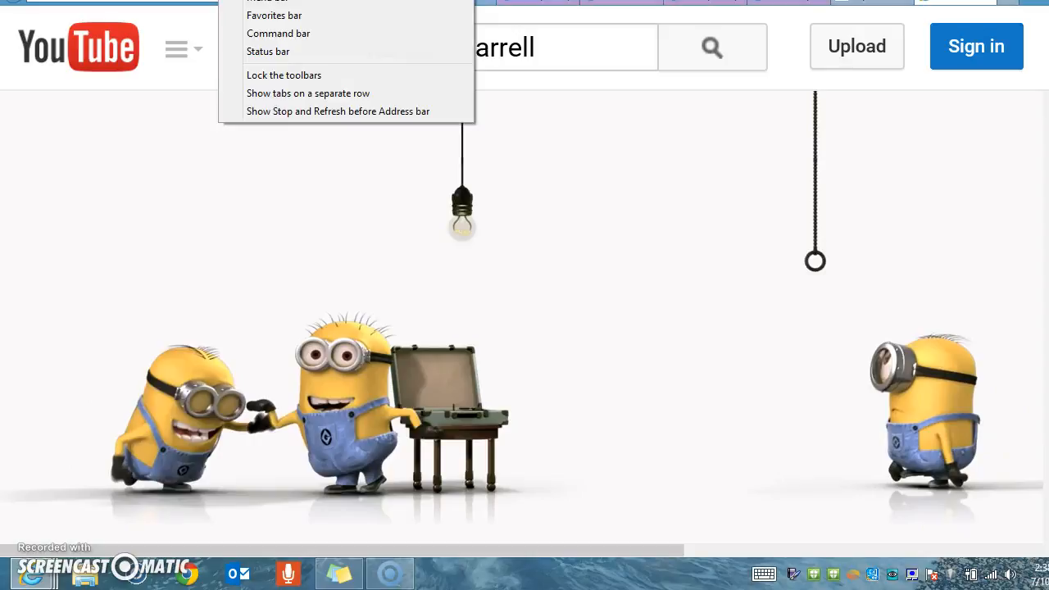
pyautogui.press('Escape')
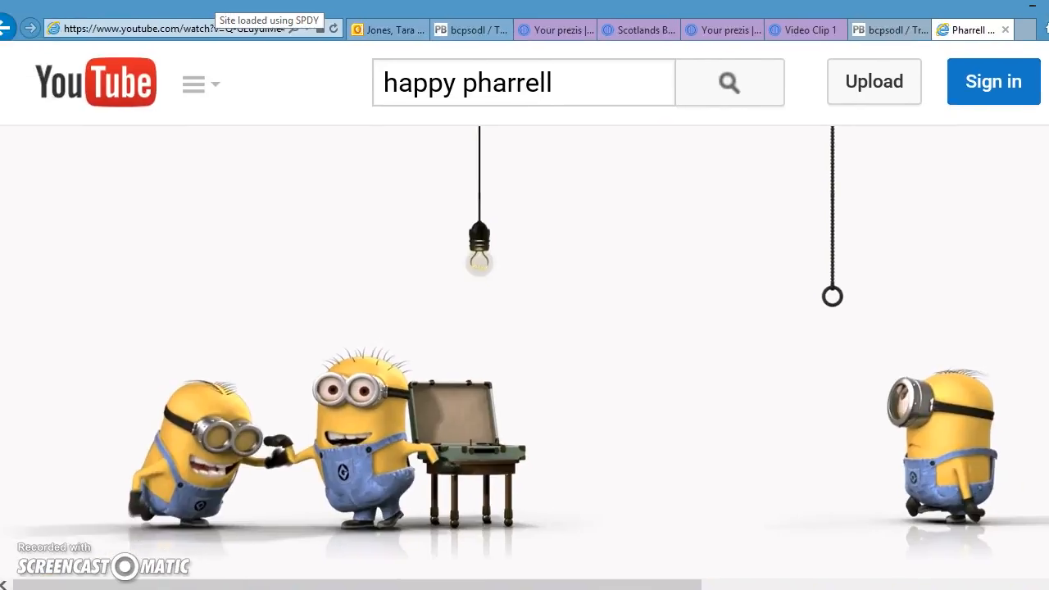
pyautogui.click(175, 29)
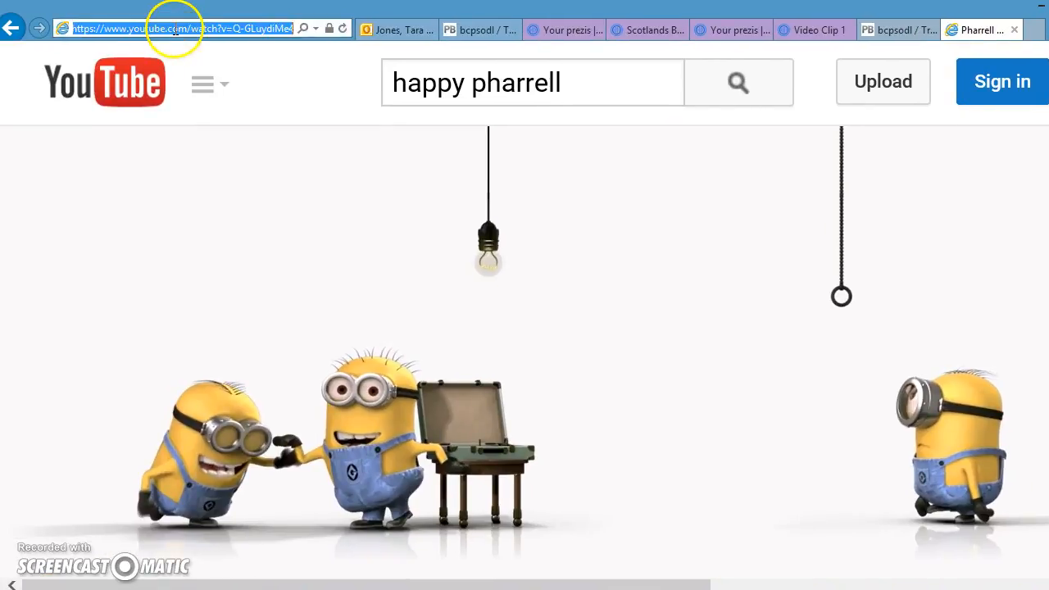
pyautogui.rightClick(175, 31)
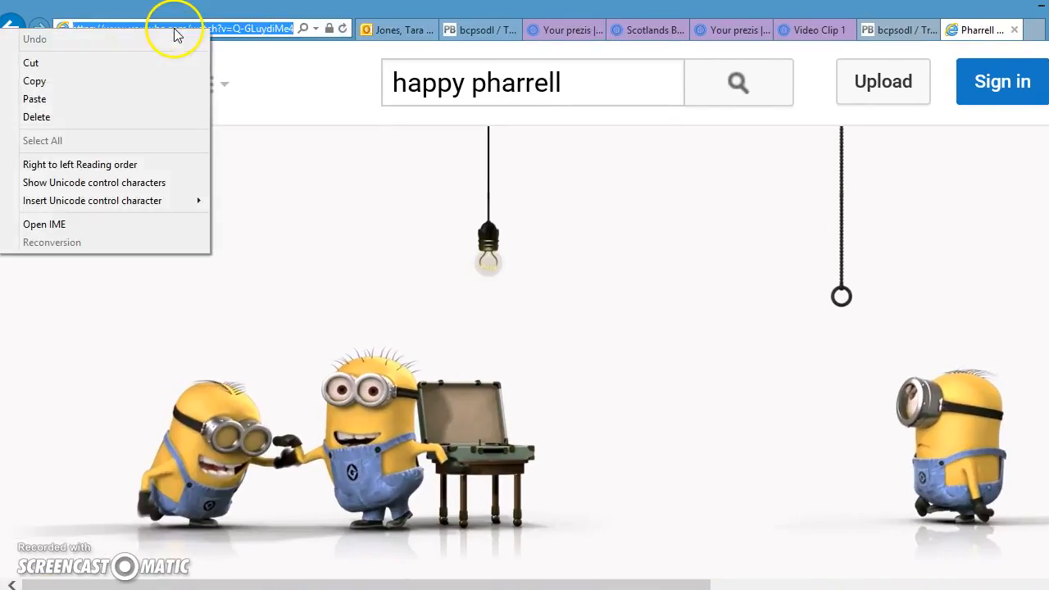
pyautogui.click(132, 84)
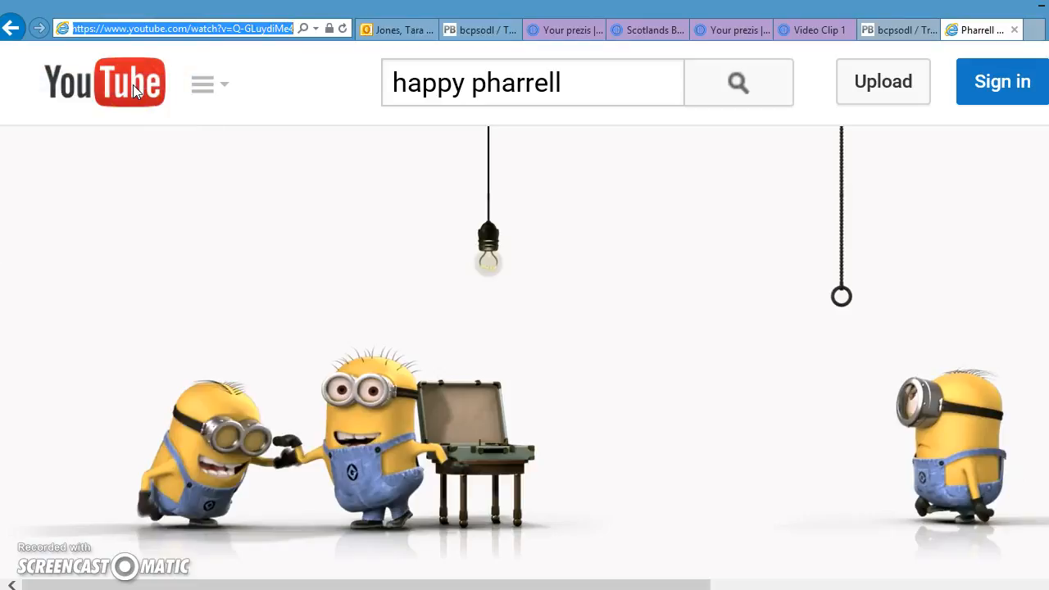
# Step: Switch back to the Video Clip 1 prezi and insert a YouTube video using the copied link
pyautogui.click(804, 31)
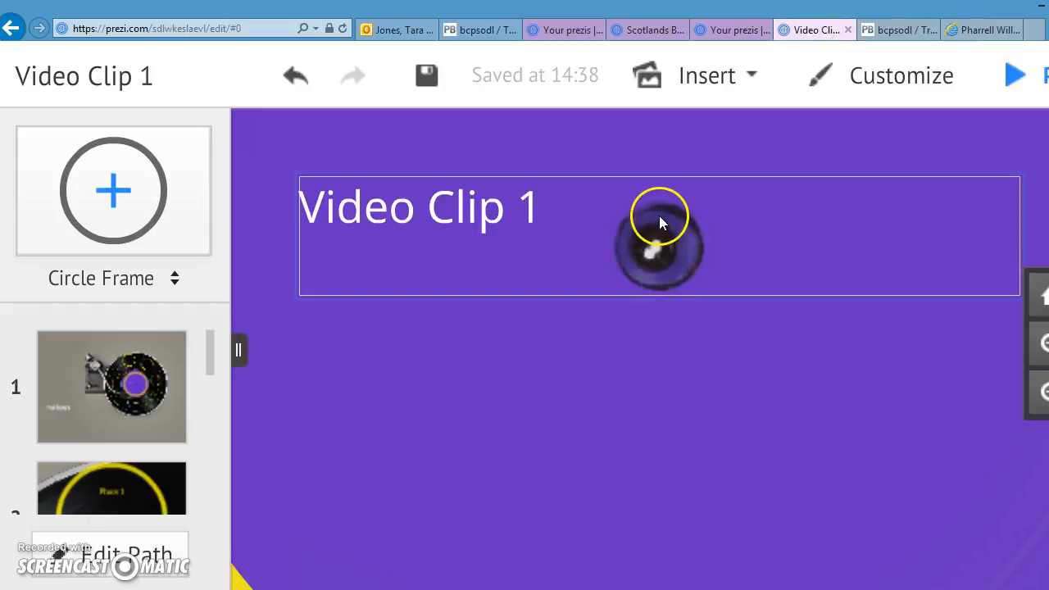
pyautogui.click(704, 99)
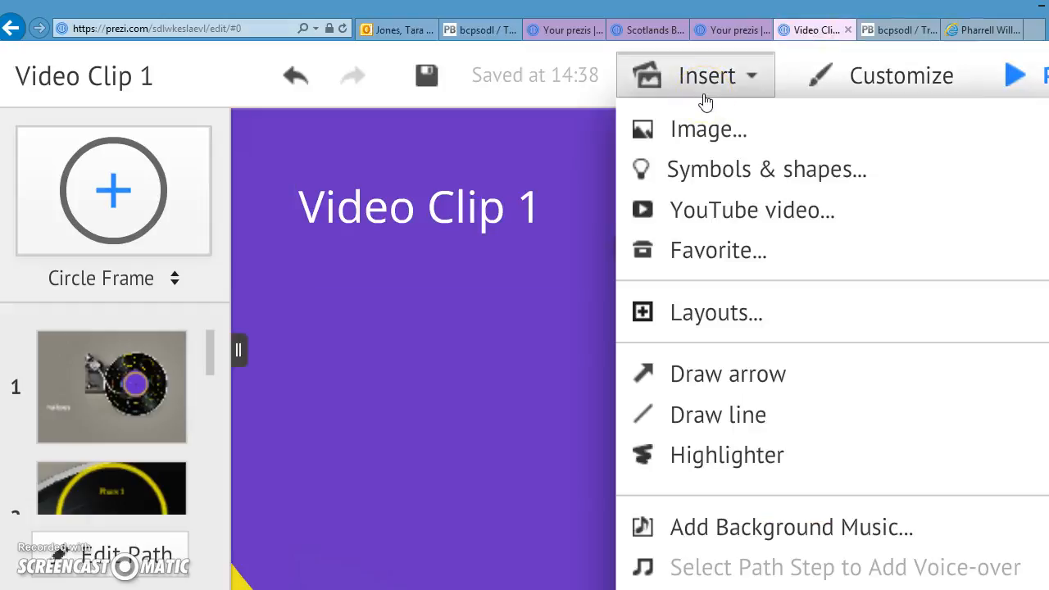
pyautogui.click(718, 215)
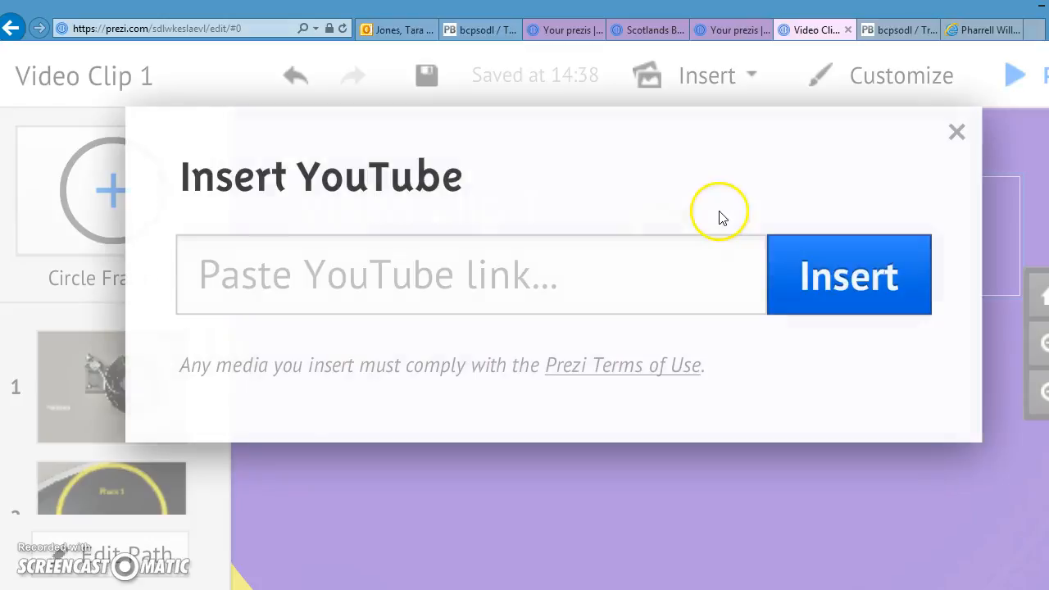
pyautogui.rightClick(621, 282)
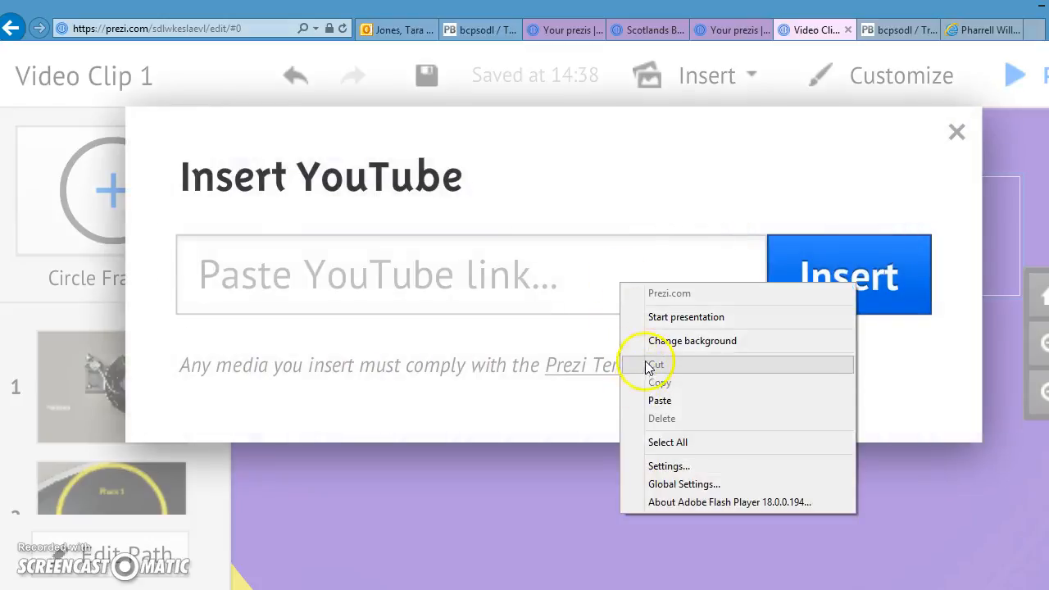
pyautogui.click(671, 407)
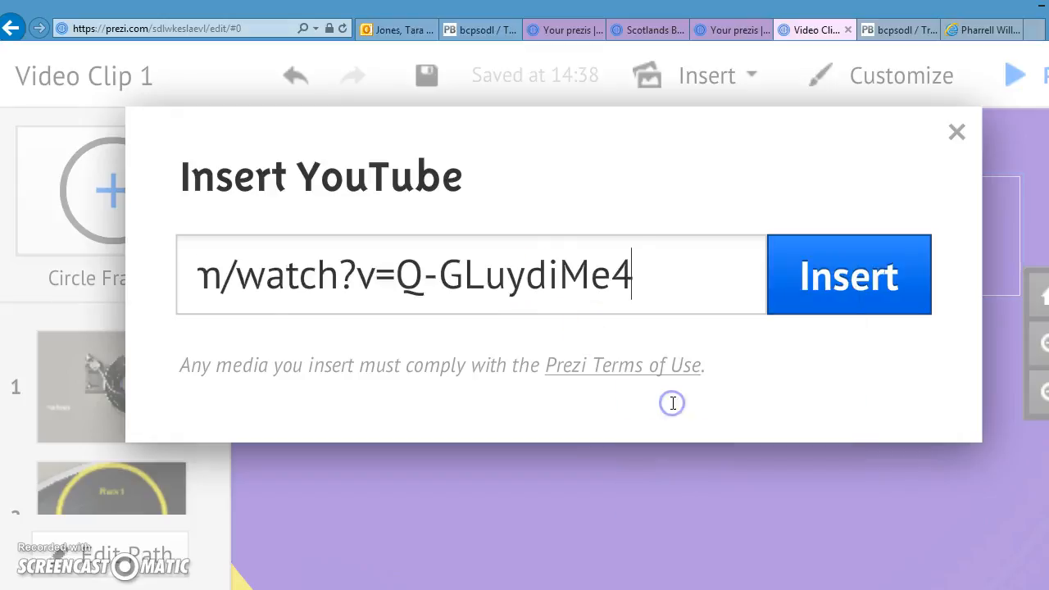
pyautogui.click(868, 283)
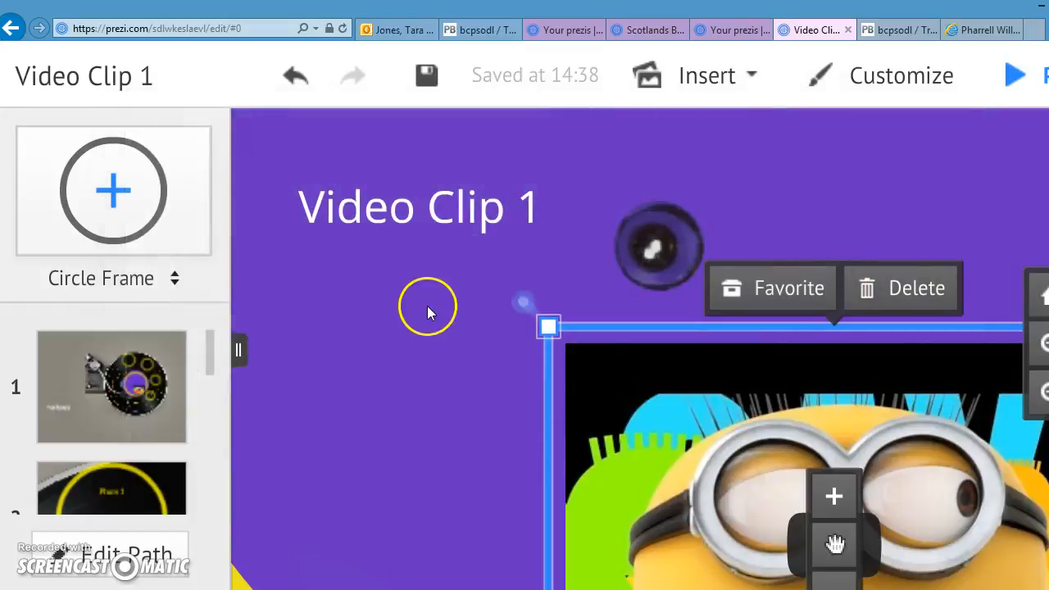
# Step: Move the inserted YouTube video up beside the "Video Clip 1" text within the record's purple centre and deselect it
pyautogui.moveTo(462, 339); pyautogui.dragTo(218, 159)
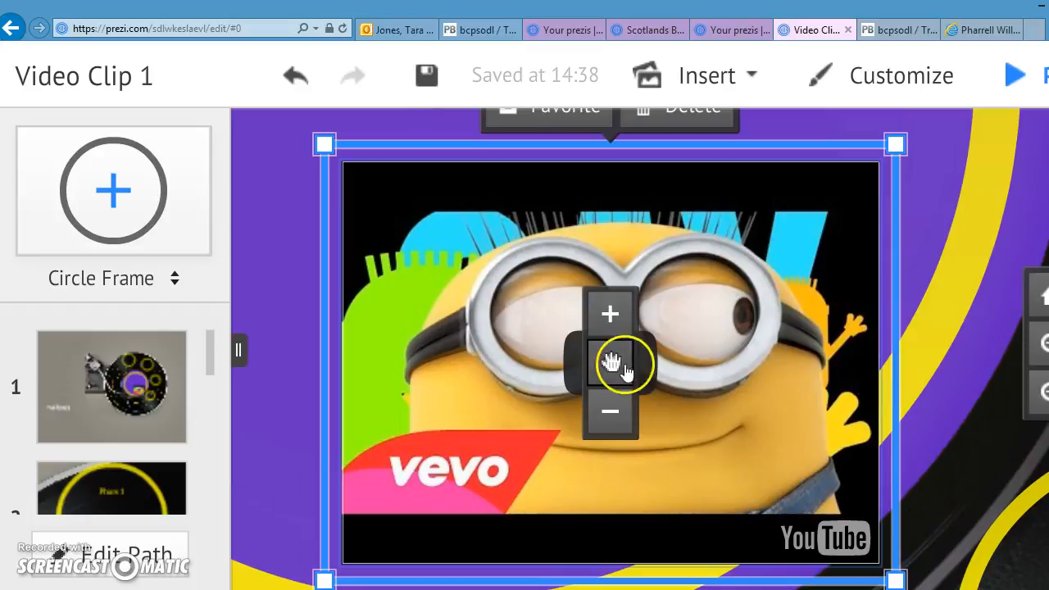
pyautogui.click(699, 380)
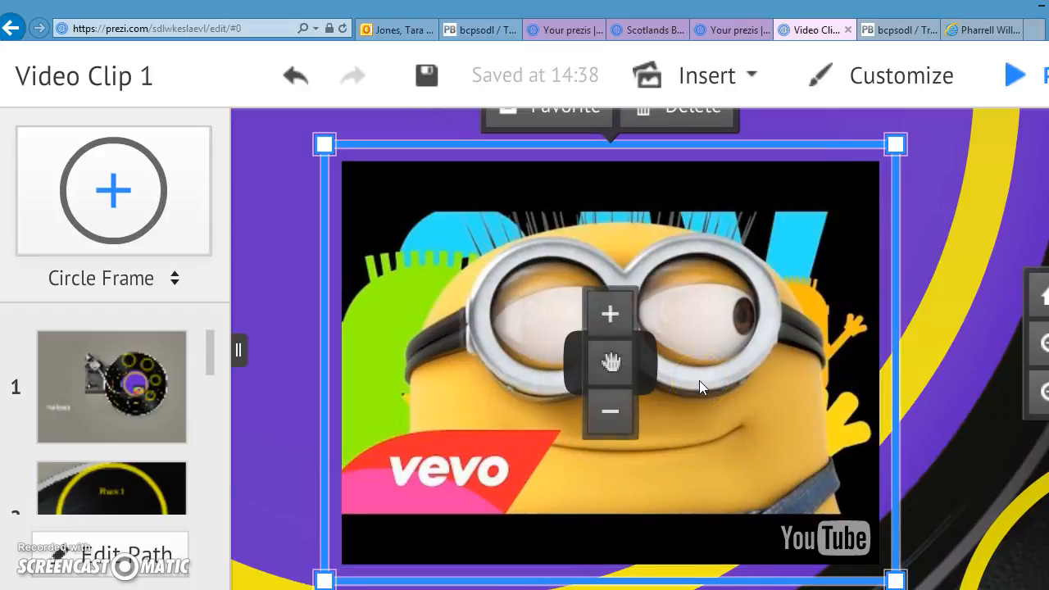
pyautogui.click(967, 362)
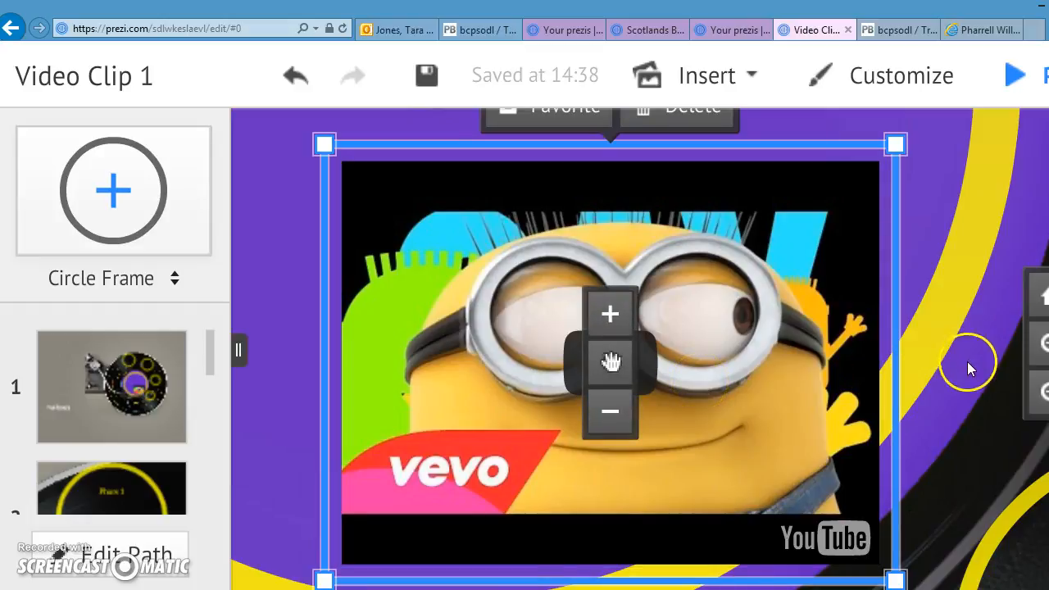
pyautogui.click(1041, 397)
pyautogui.click(1041, 397)
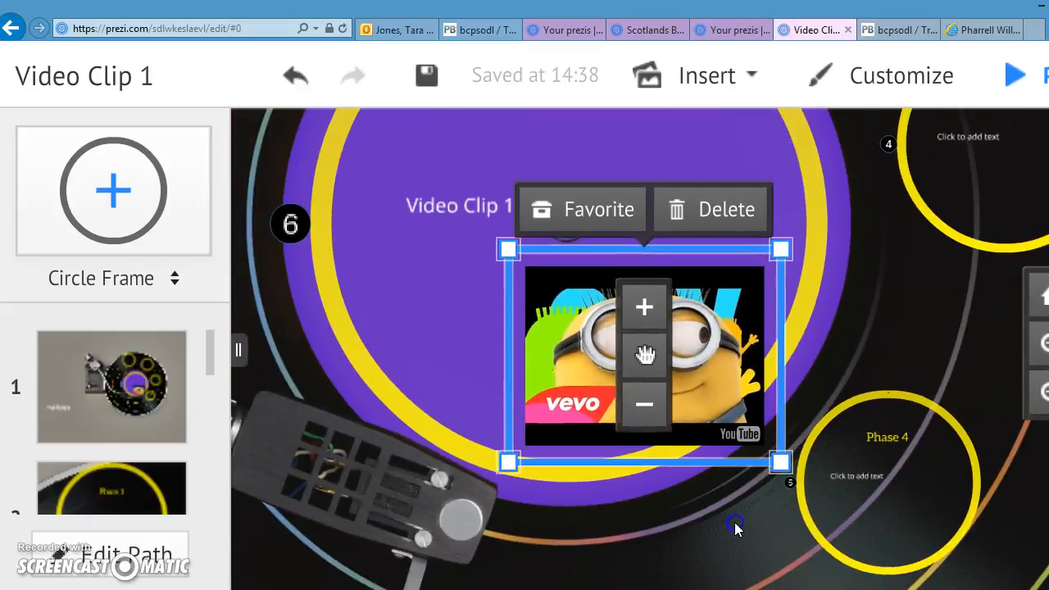
pyautogui.click(735, 528)
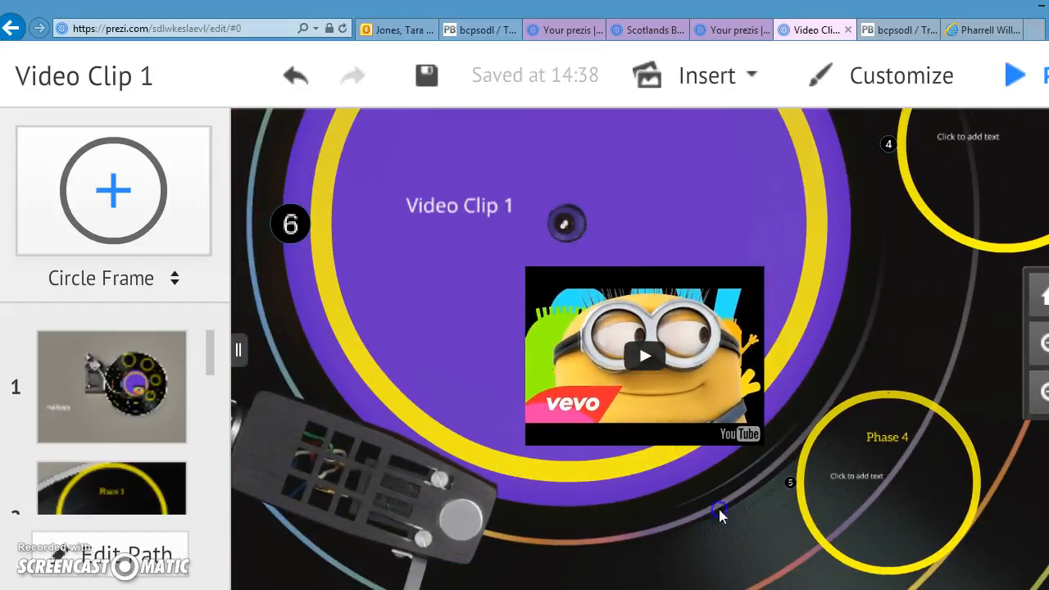
pyautogui.click(646, 327)
pyautogui.moveTo(646, 328); pyautogui.dragTo(637, 196)
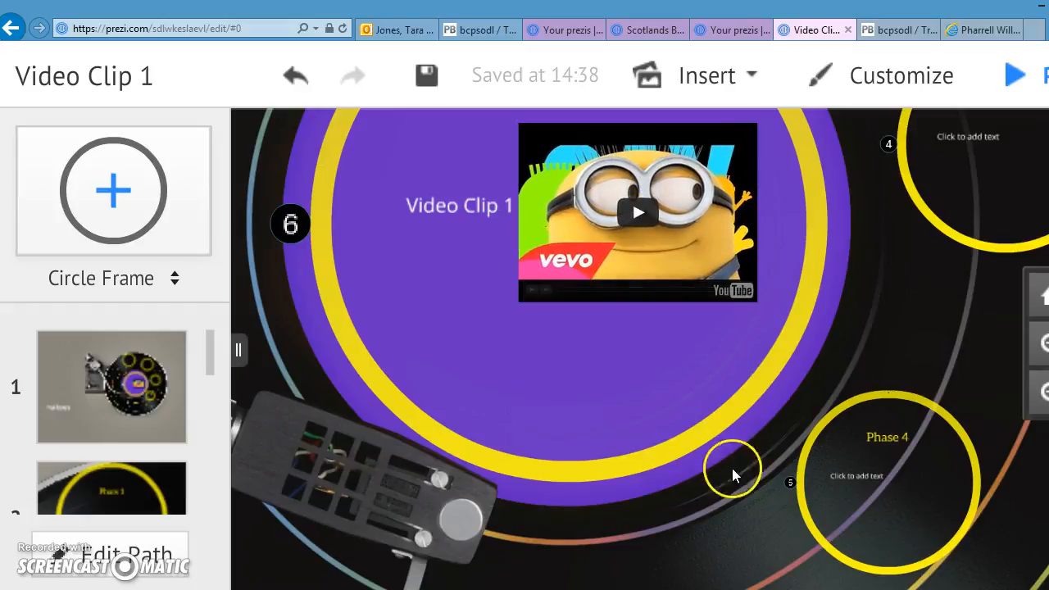
pyautogui.click(751, 499)
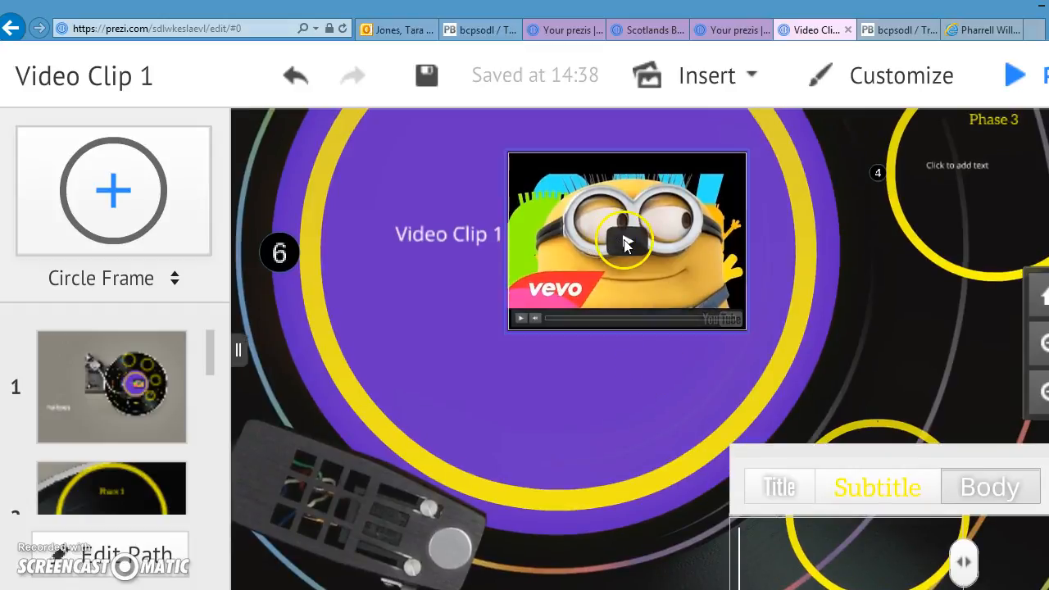
pyautogui.click(628, 238)
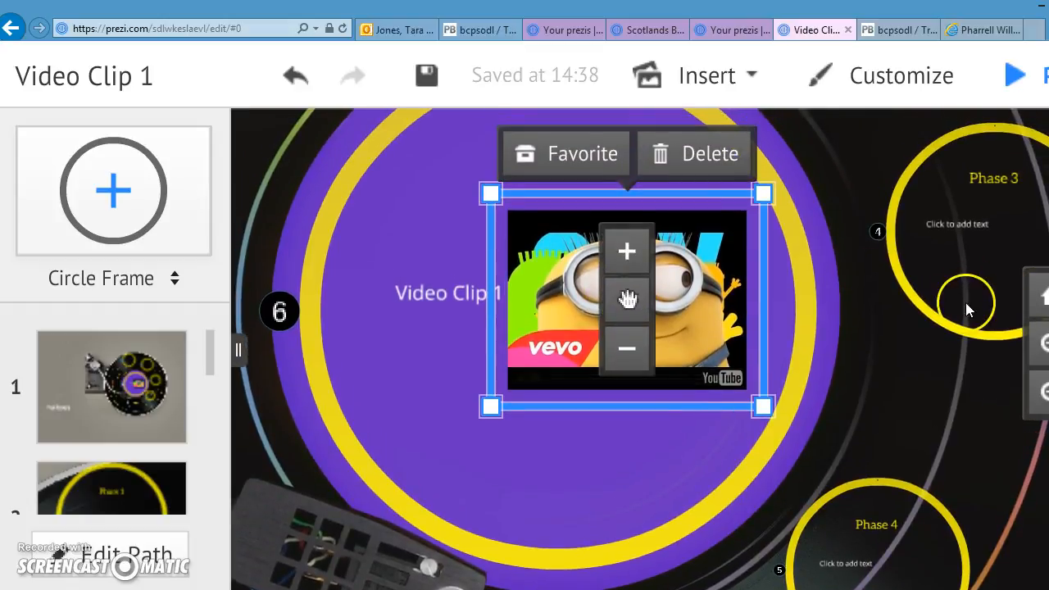
pyautogui.click(920, 398)
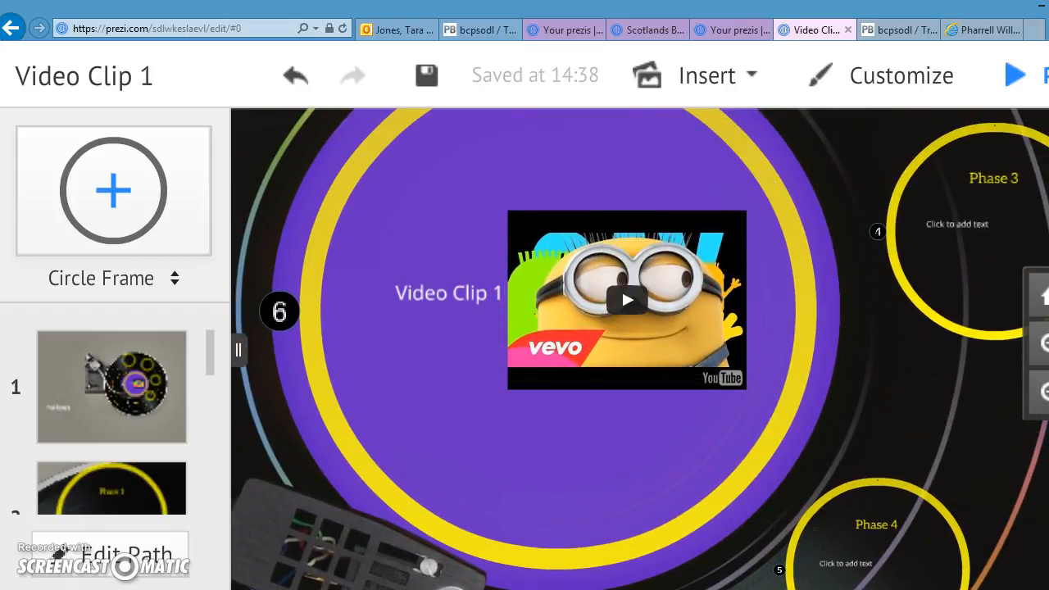
# Step: Return to the overview of the whole prezi and start presenting it, allowing full screen with keyboard controls
pyautogui.moveTo(919, 398); pyautogui.dragTo(910, 338)
pyautogui.click(1039, 295)
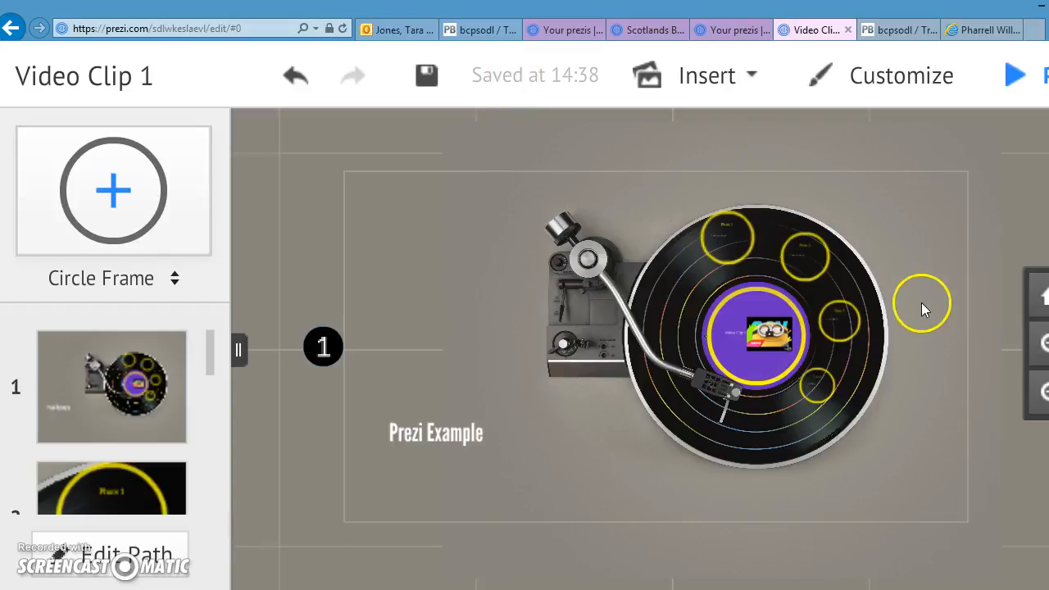
pyautogui.click(1017, 74)
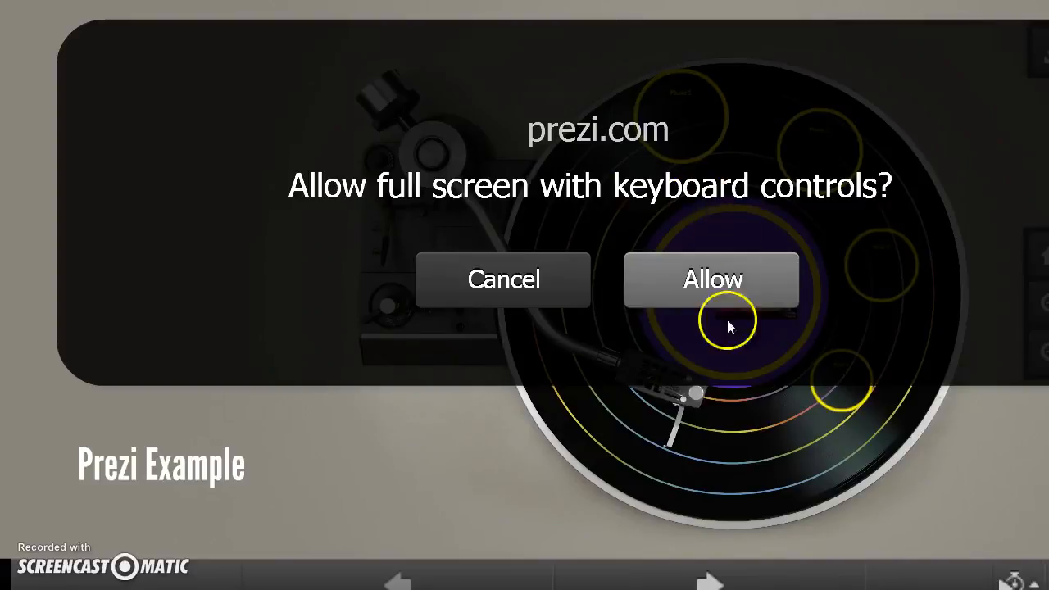
pyautogui.click(694, 282)
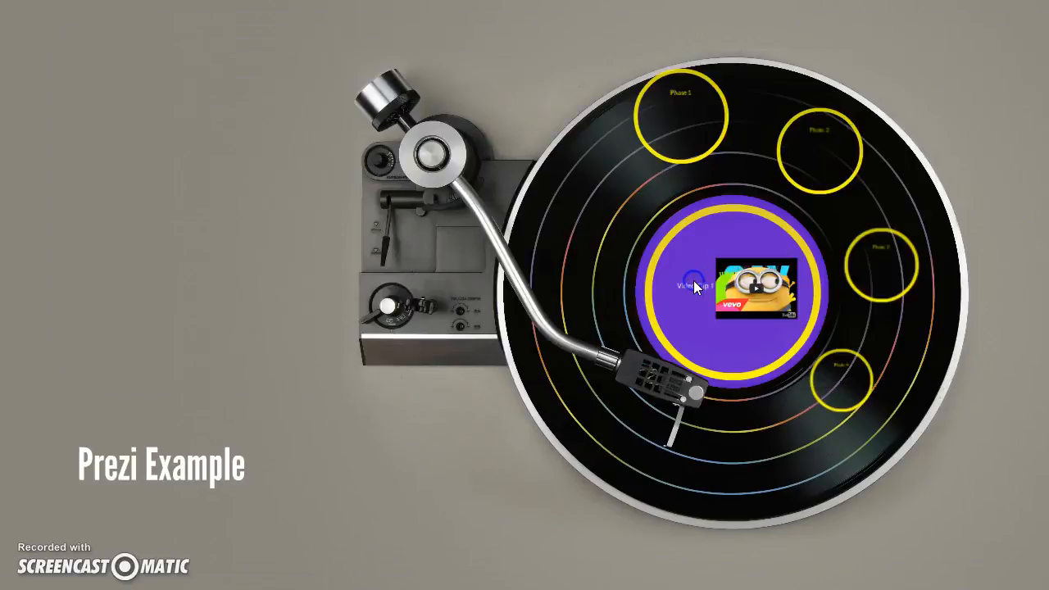
# Step: Zoom in on the embedded YouTube video in the presentation, play it and pause it
pyautogui.click(751, 289)
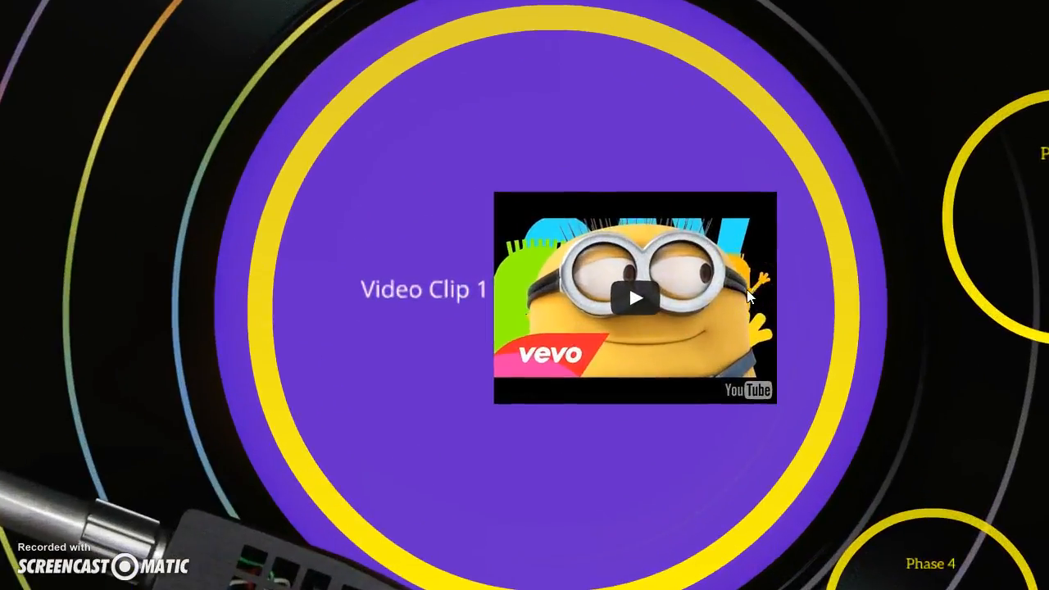
pyautogui.click(629, 301)
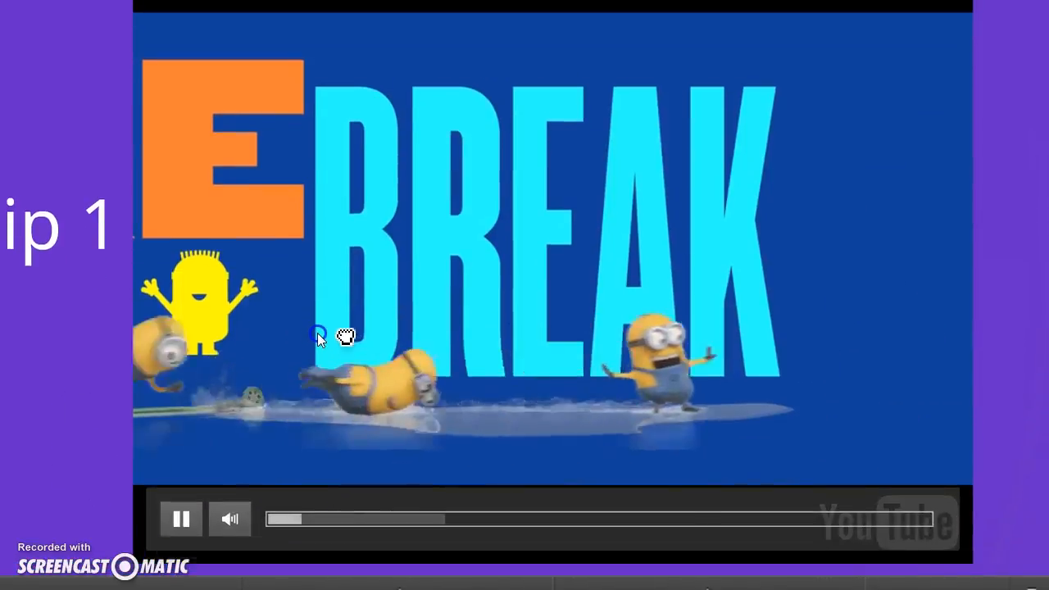
pyautogui.click(170, 508)
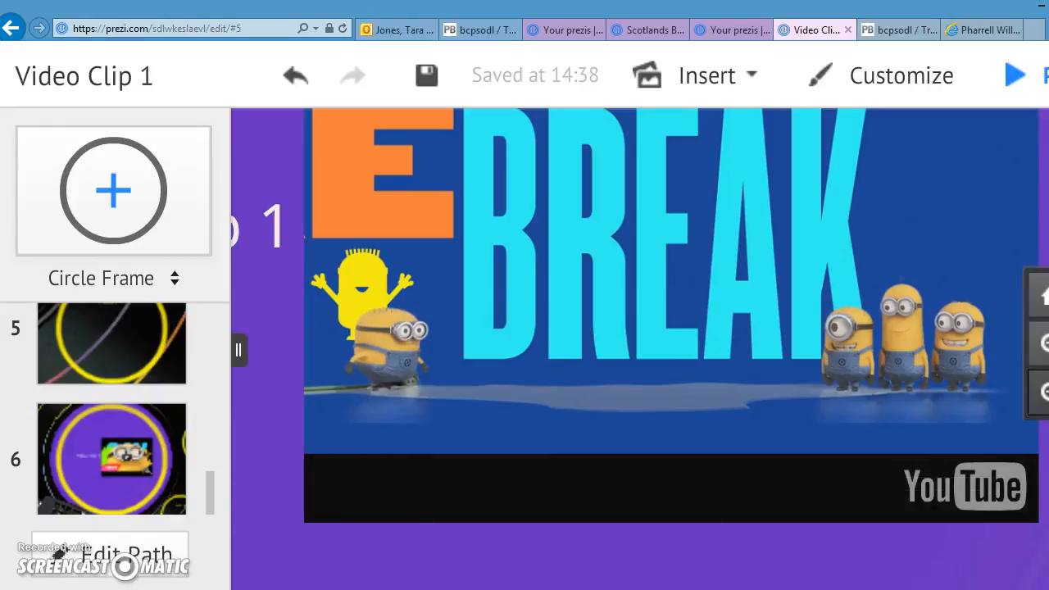
# Step: Back in the editing view, play the video inside the record's purple centre briefly, pause it and deselect it
pyautogui.click(1040, 392)
pyautogui.click(1041, 392)
pyautogui.click(1040, 392)
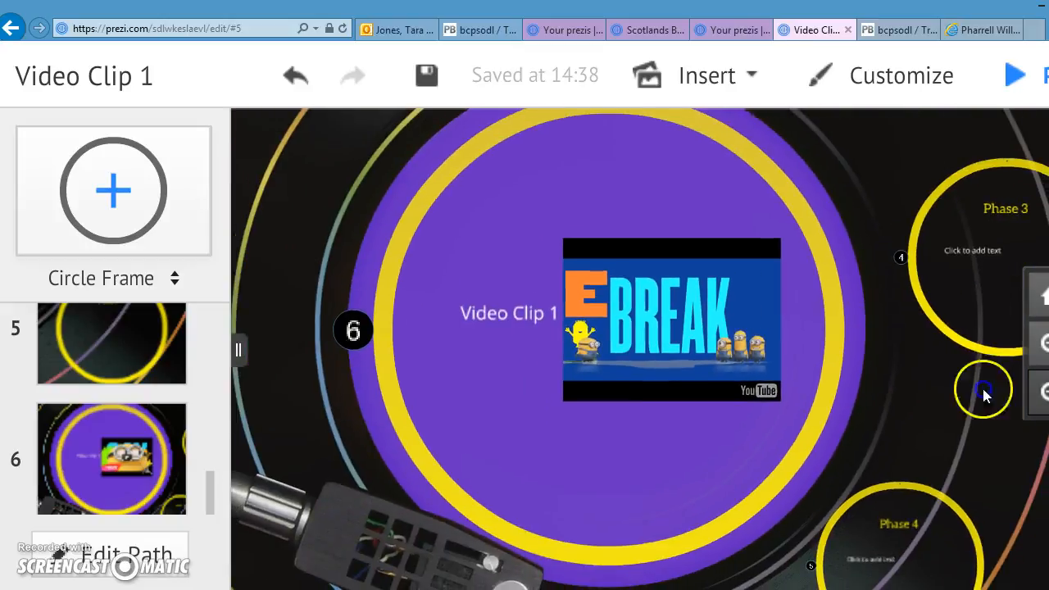
pyautogui.moveTo(641, 341)
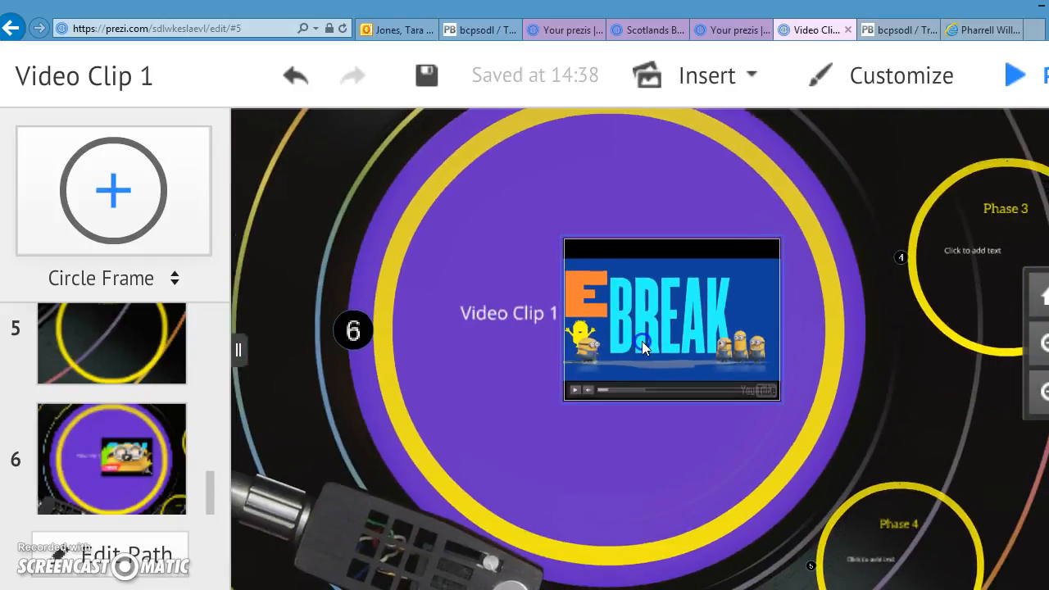
pyautogui.click(575, 391)
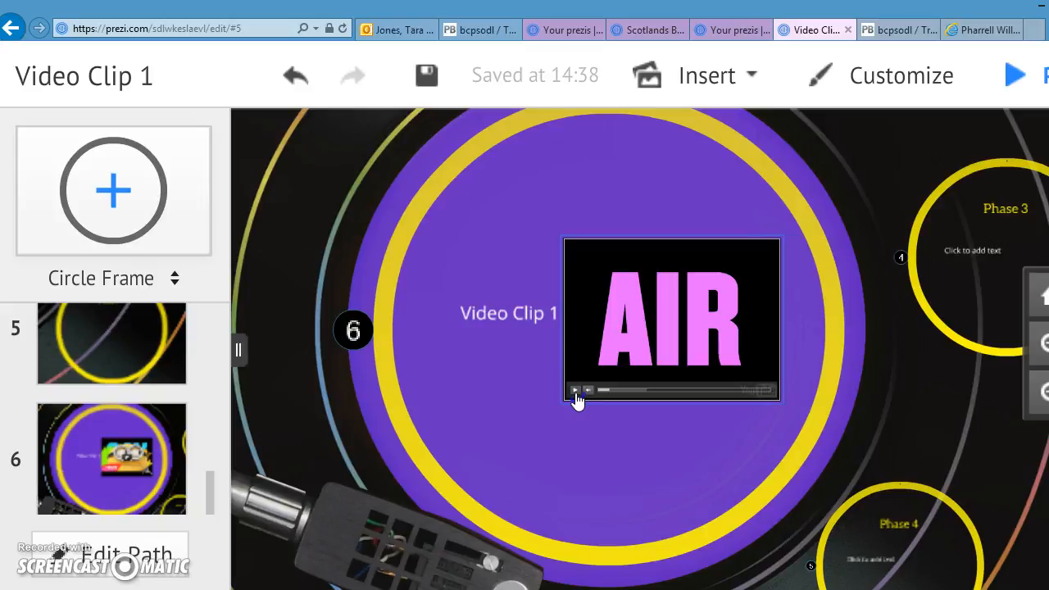
pyautogui.click(633, 370)
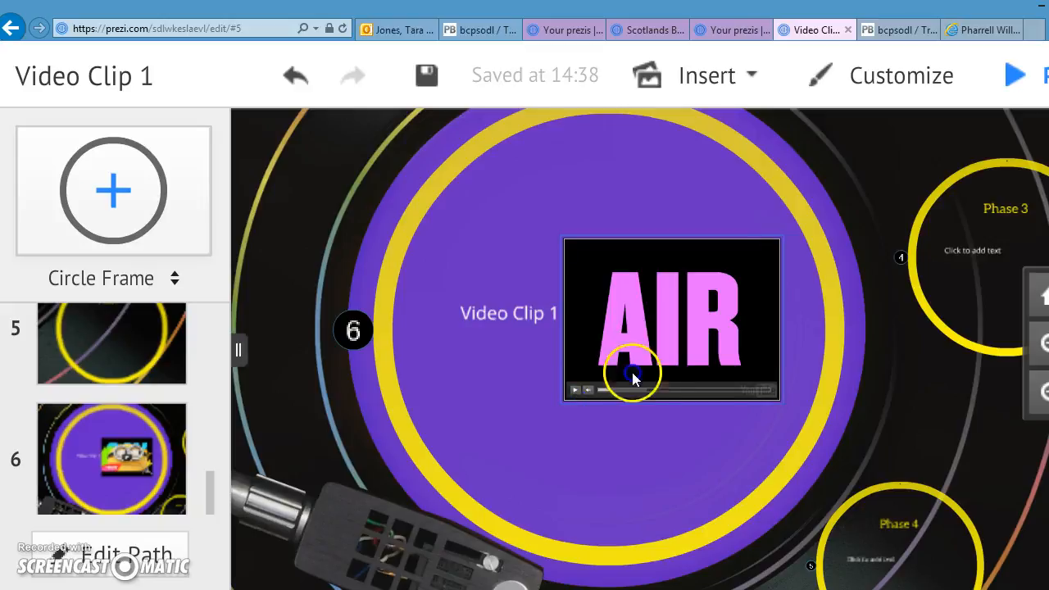
pyautogui.click(849, 412)
pyautogui.click(445, 357)
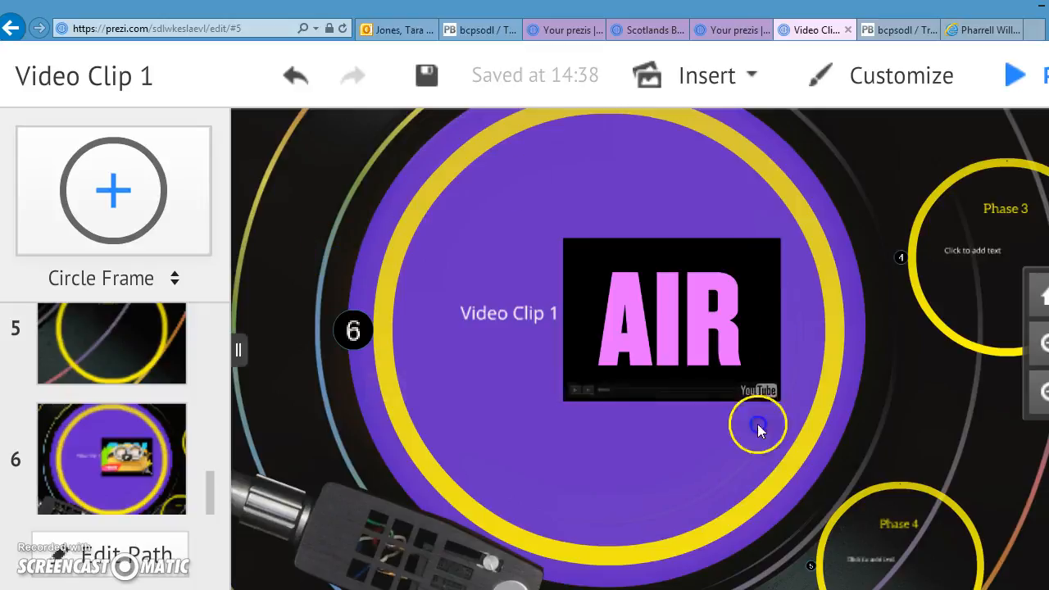
# Step: Examine the whole turntable layout together with the "Prezi Example" title
pyautogui.click(1043, 391)
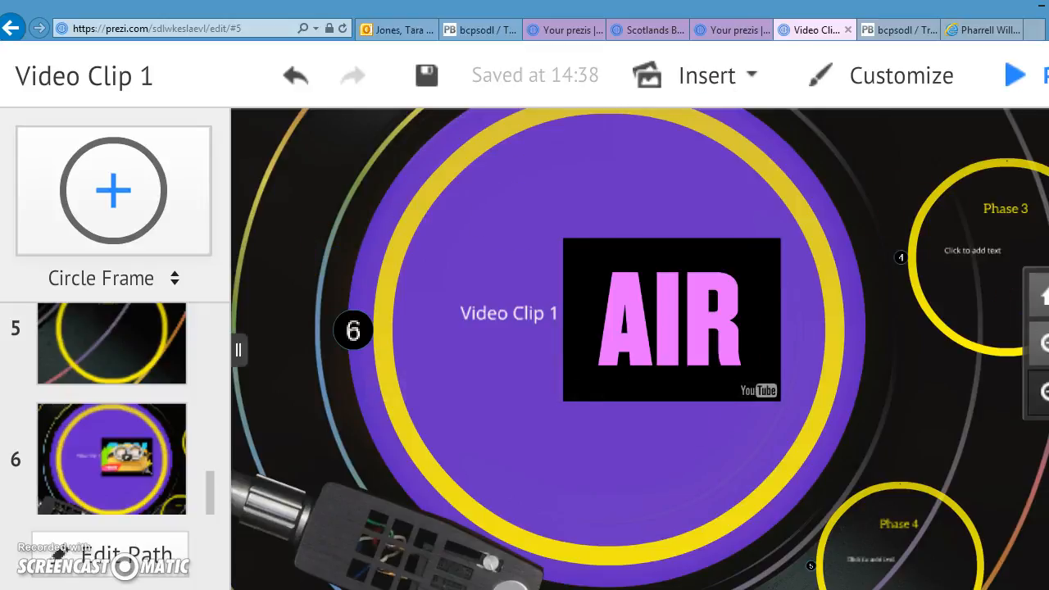
pyautogui.click(1042, 392)
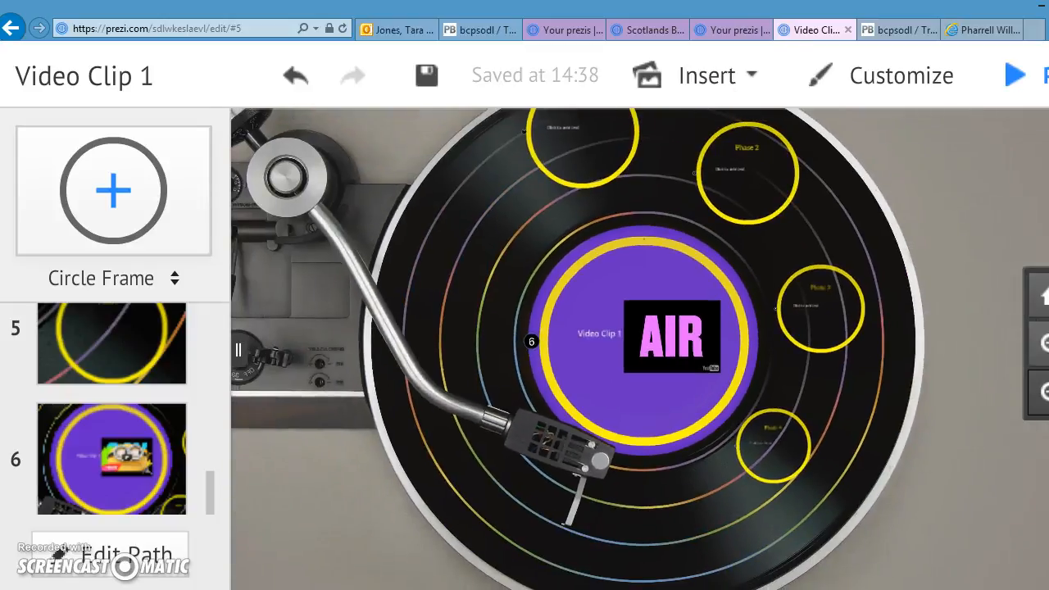
pyautogui.click(1043, 391)
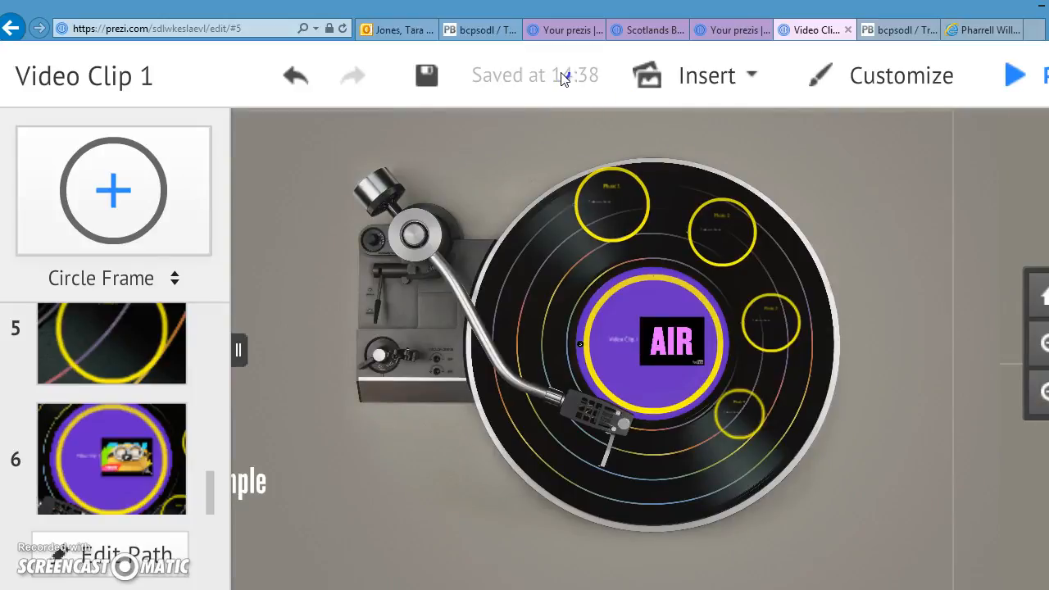
pyautogui.click(478, 148)
pyautogui.click(347, 363)
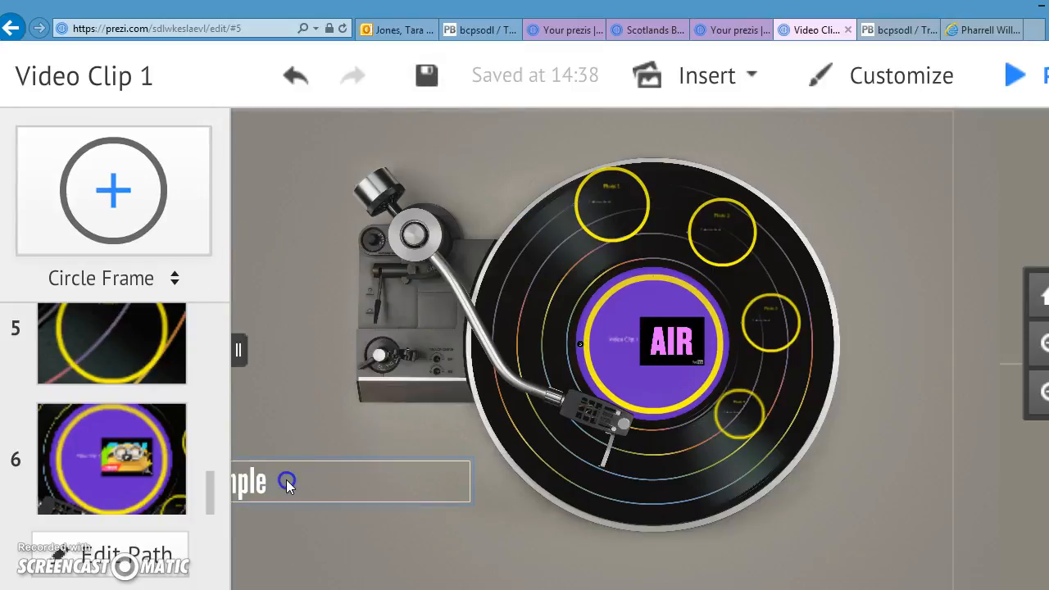
pyautogui.moveTo(333, 552); pyautogui.dragTo(550, 534)
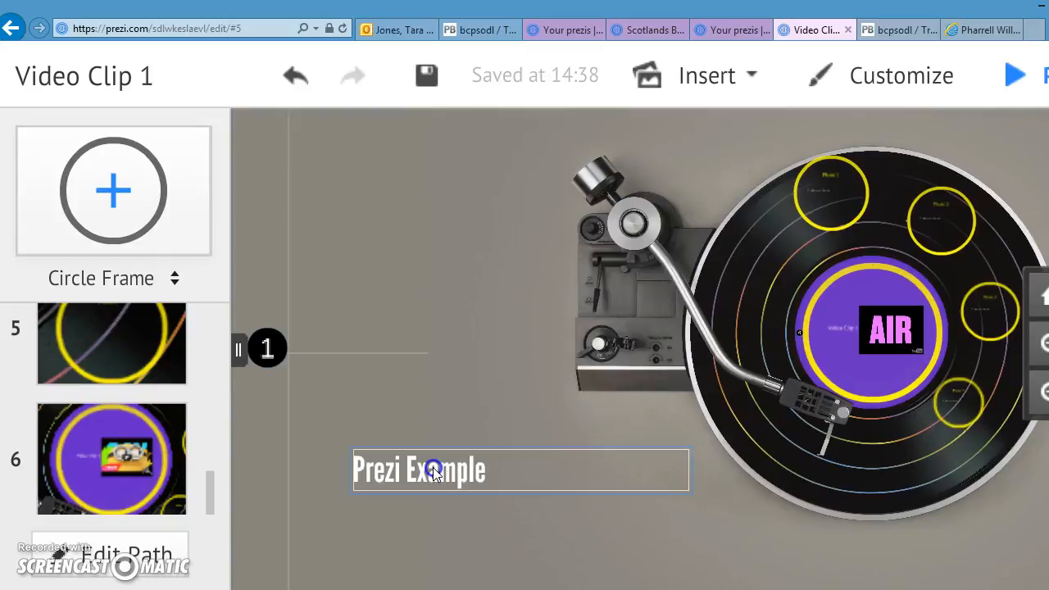
pyautogui.moveTo(614, 533); pyautogui.dragTo(471, 512)
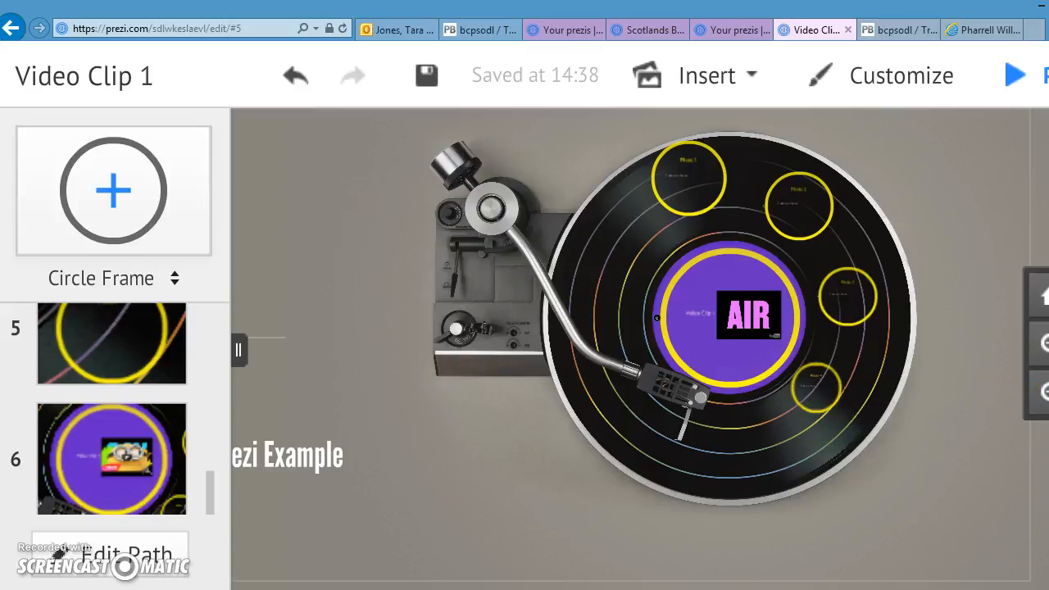
pyautogui.click(60, 220)
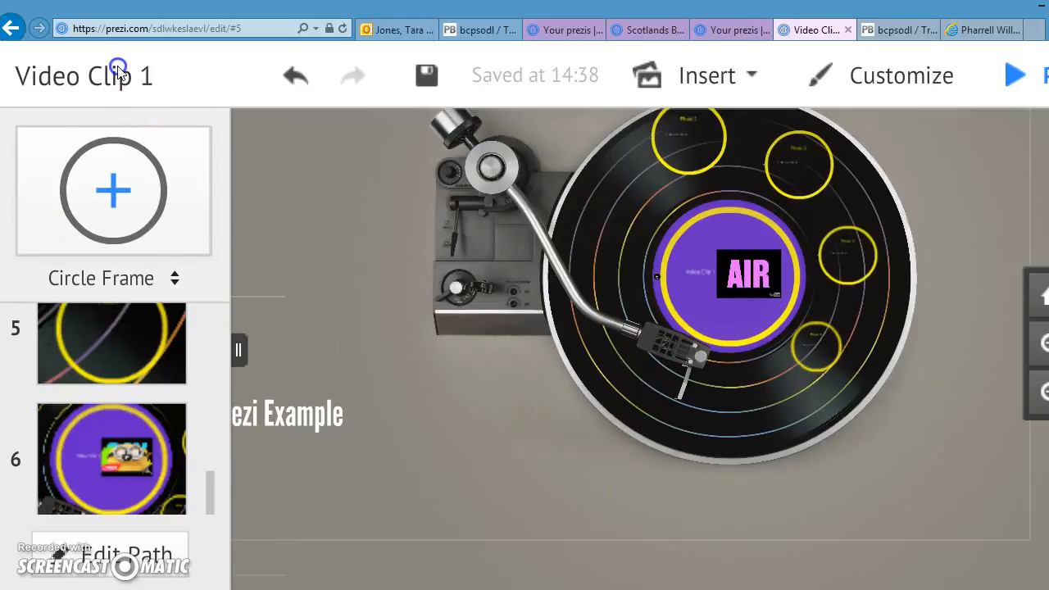
pyautogui.rightClick(1021, 461)
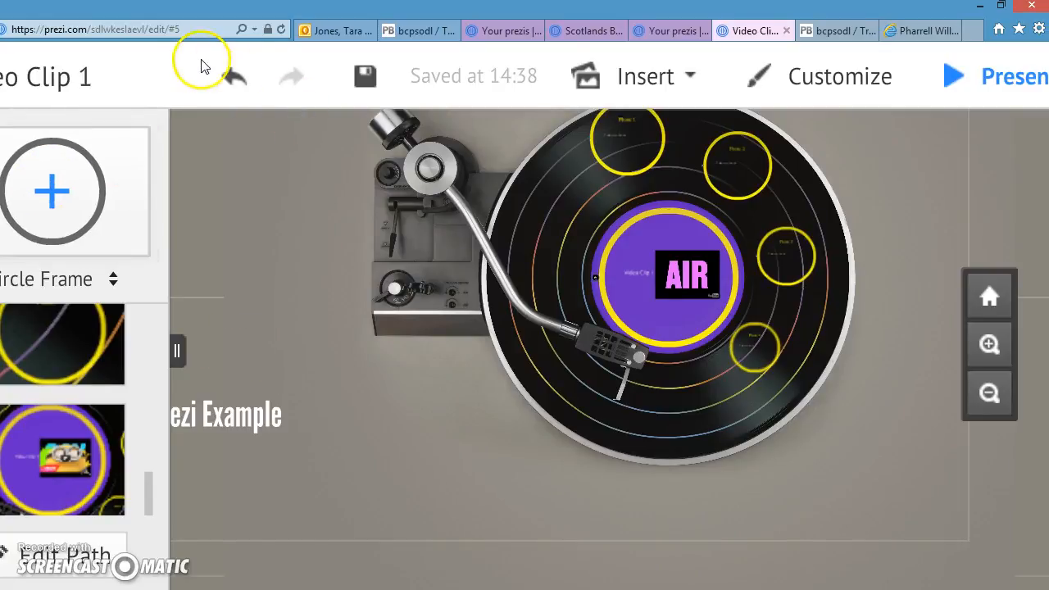
# Step: Undo the repositioning of the YouTube video in the record's purple centre and redo it
pyautogui.click(235, 80)
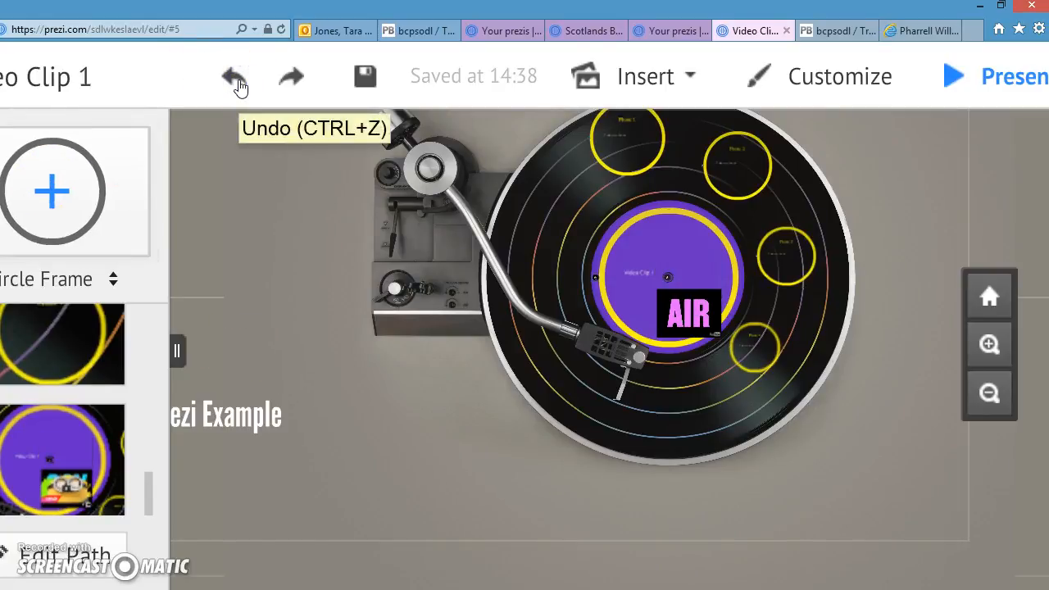
pyautogui.click(237, 82)
pyautogui.click(288, 80)
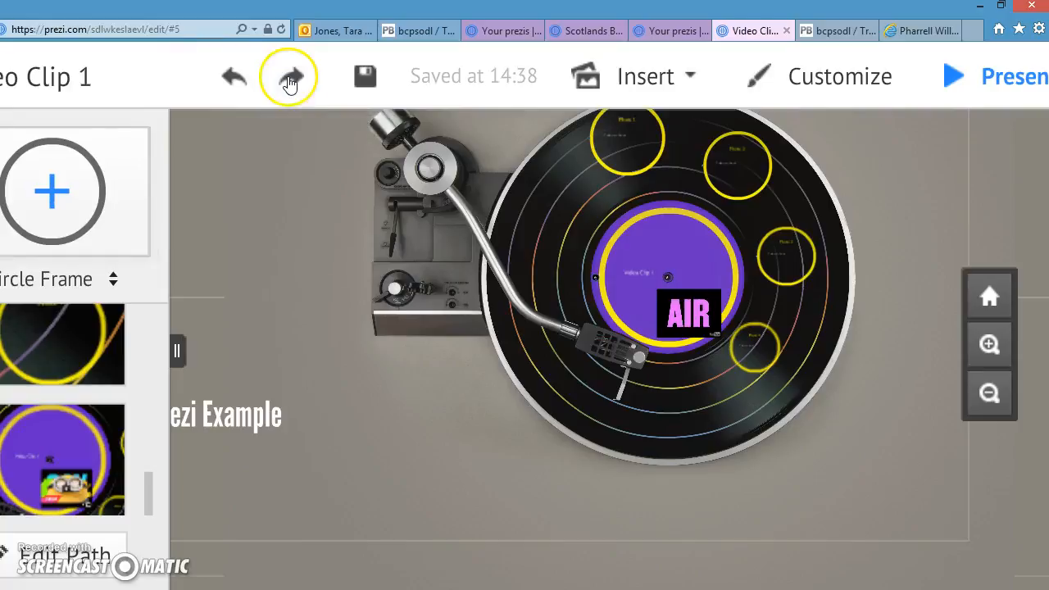
pyautogui.click(288, 80)
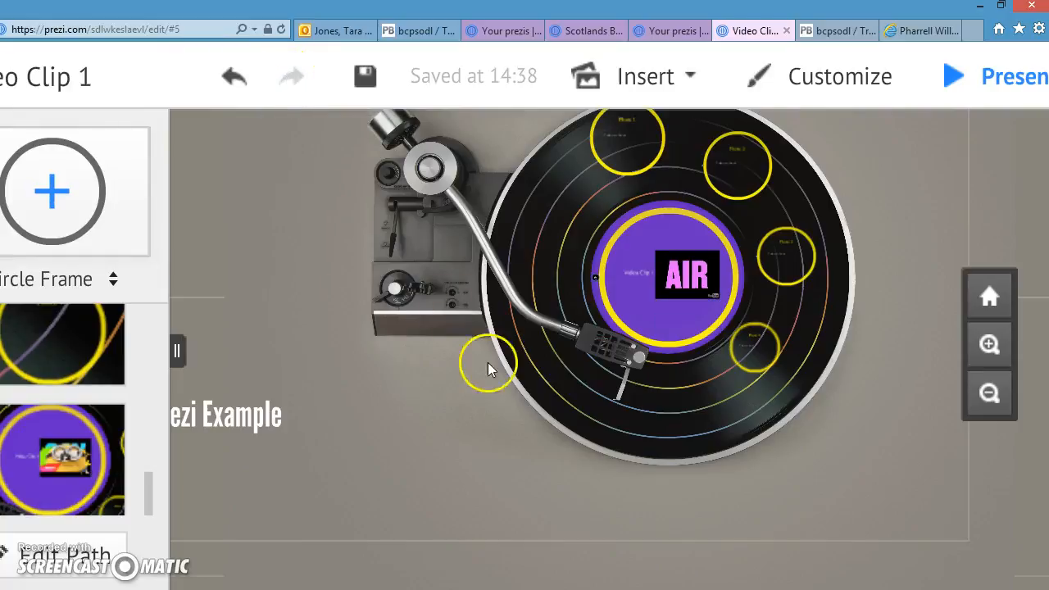